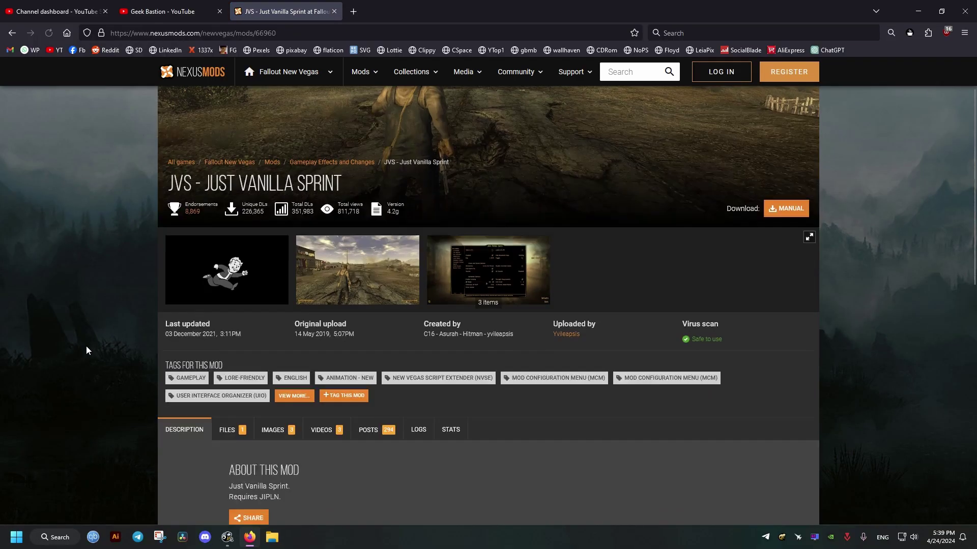
Start a manual download of the Just Vanilla Sprint main file from its Files list
{"action": "scroll", "coordinate": [87, 346], "scroll_direction": "down", "scroll_amount": 5}
{"action": "left_click", "coordinate": [227, 176]}
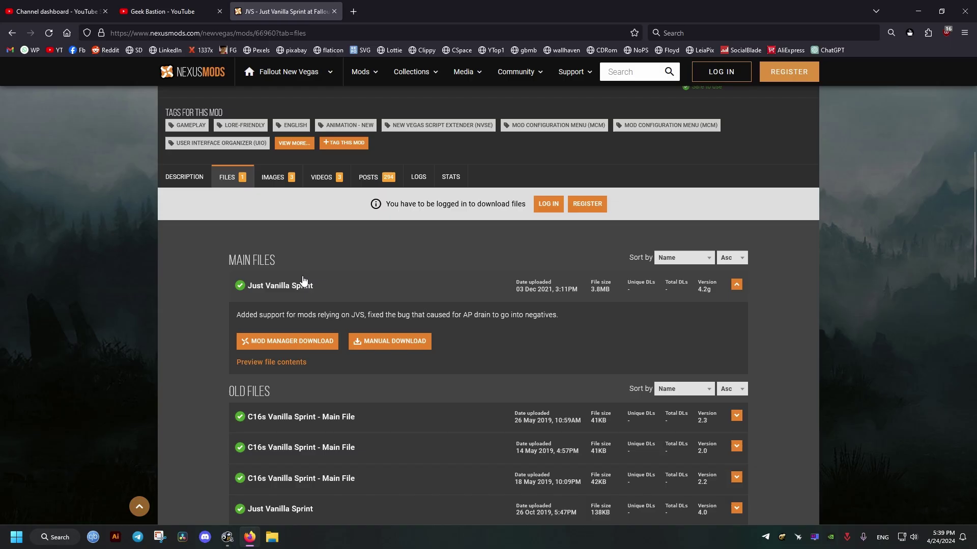
{"action": "left_click", "coordinate": [402, 342]}
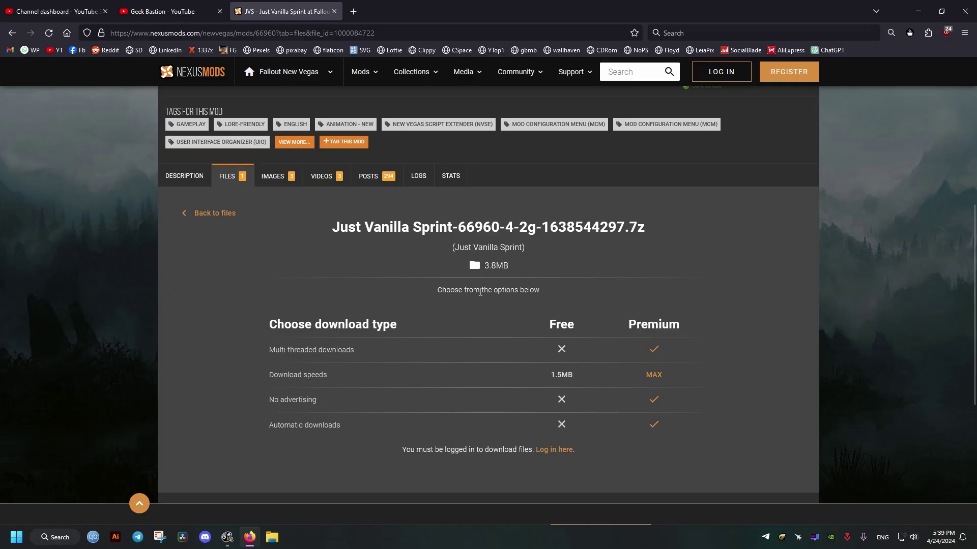
{"action": "scroll", "coordinate": [569, 379], "scroll_direction": "down", "scroll_amount": 4}
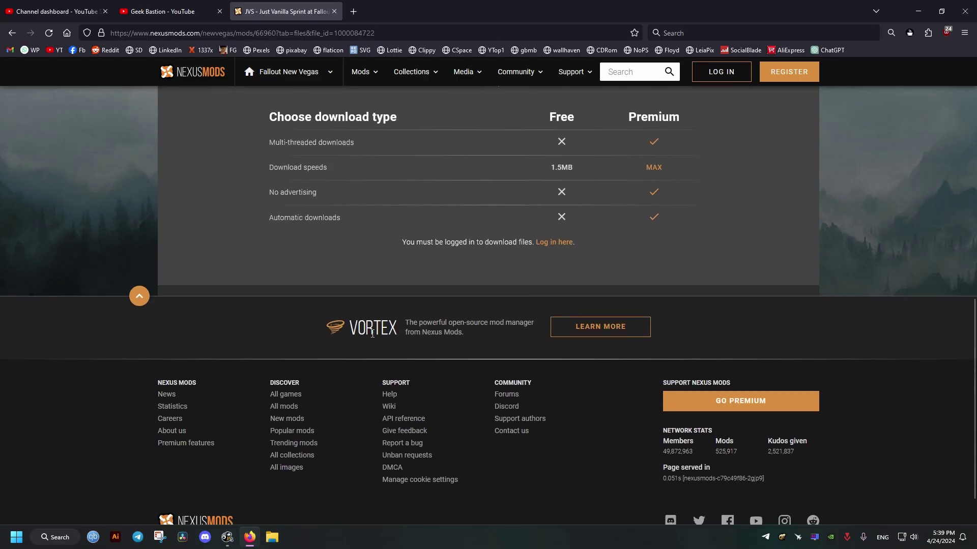
{"action": "scroll", "coordinate": [478, 364], "scroll_direction": "up", "scroll_amount": 4}
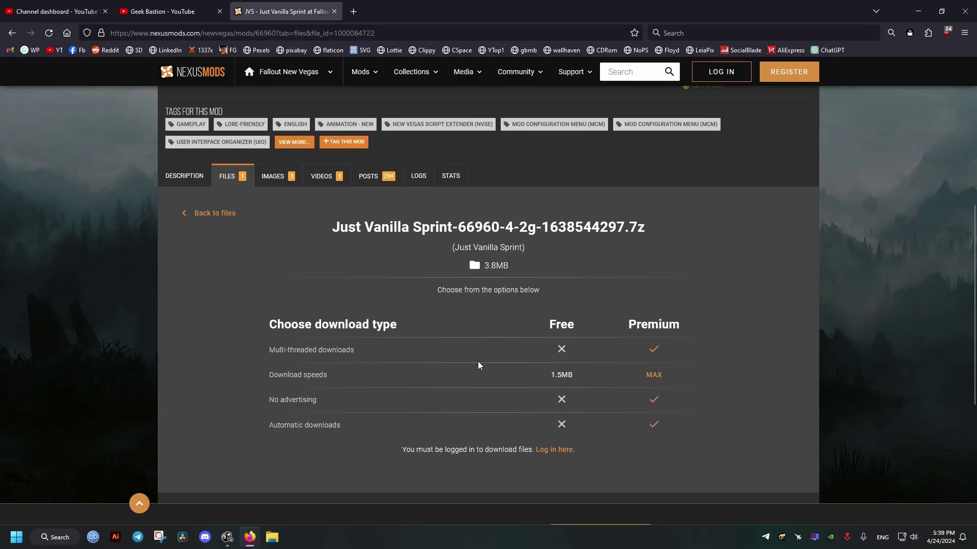
Log in to Nexus Mods, continuing with the existing account
{"action": "left_click", "coordinate": [554, 452]}
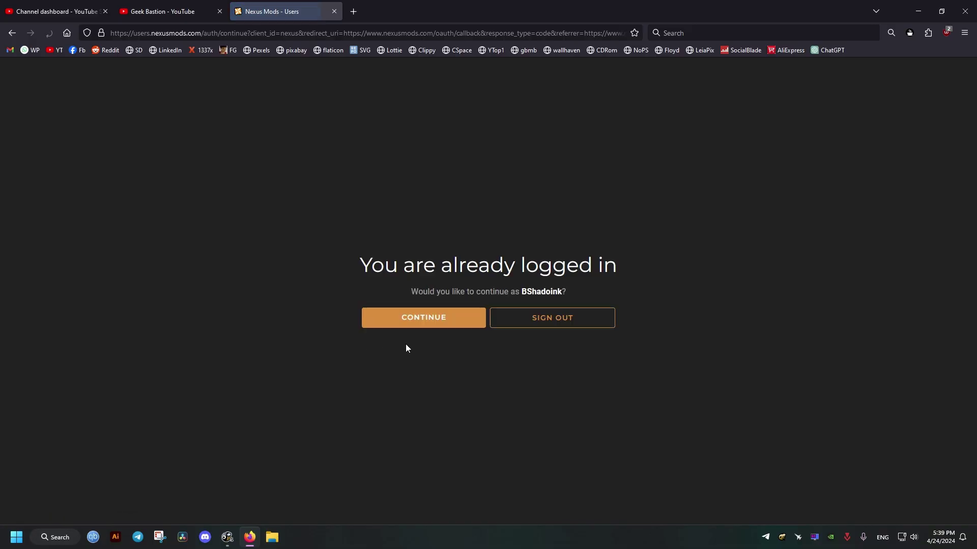
{"action": "left_click", "coordinate": [439, 326]}
{"action": "left_click", "coordinate": [425, 318]}
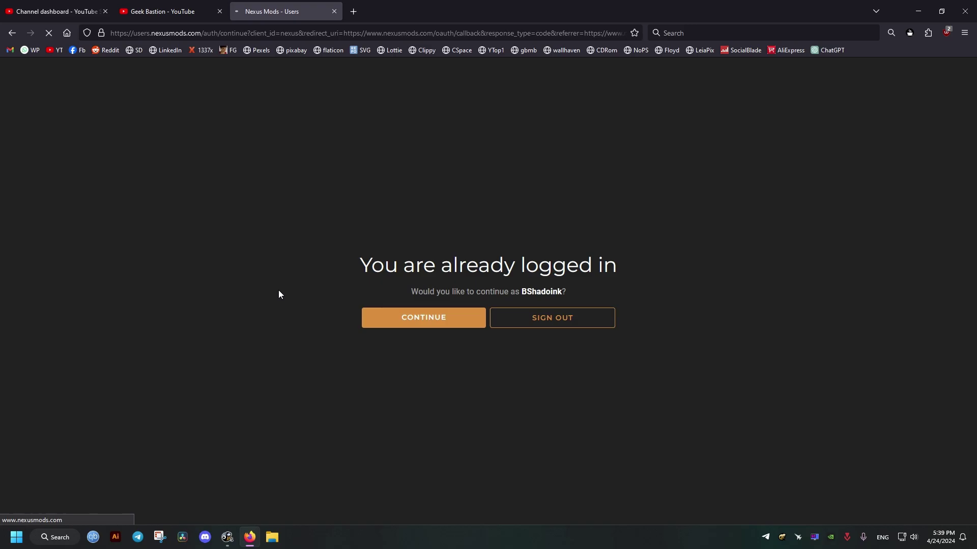
Download the Just Vanilla Sprint archive through manual download and the free slow download
{"action": "scroll", "coordinate": [277, 283], "scroll_direction": "down", "scroll_amount": 3}
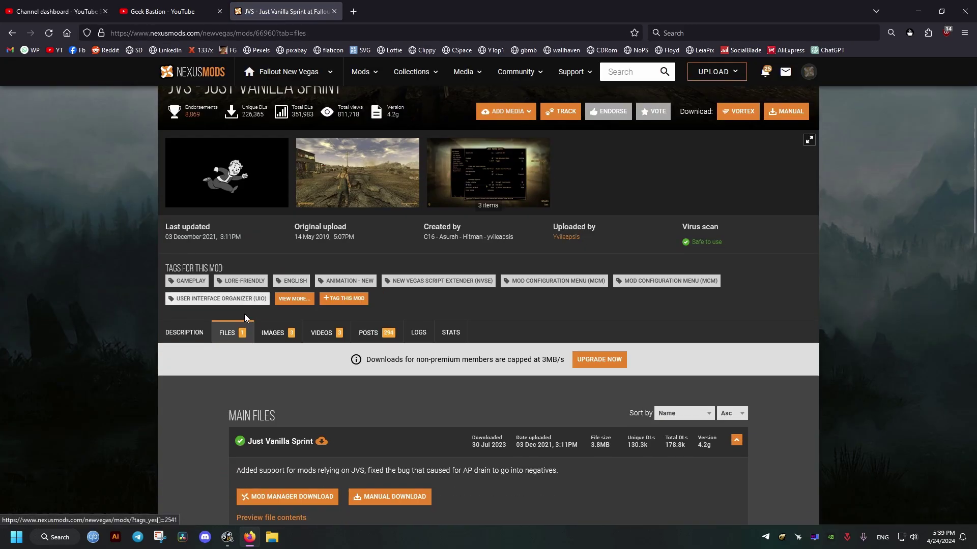
{"action": "left_click", "coordinate": [233, 333]}
{"action": "scroll", "coordinate": [265, 310], "scroll_direction": "down", "scroll_amount": 4}
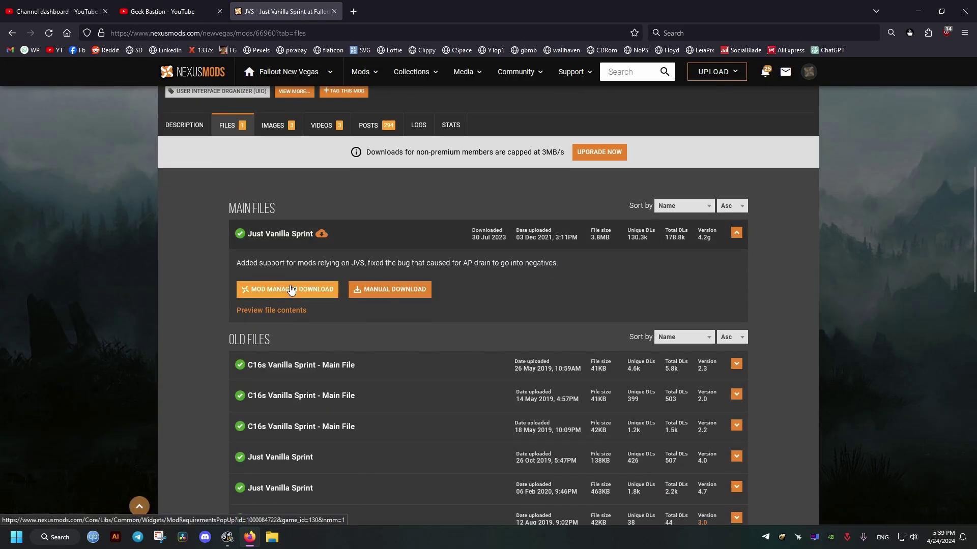
{"action": "left_click", "coordinate": [405, 289]}
{"action": "left_click", "coordinate": [371, 341]}
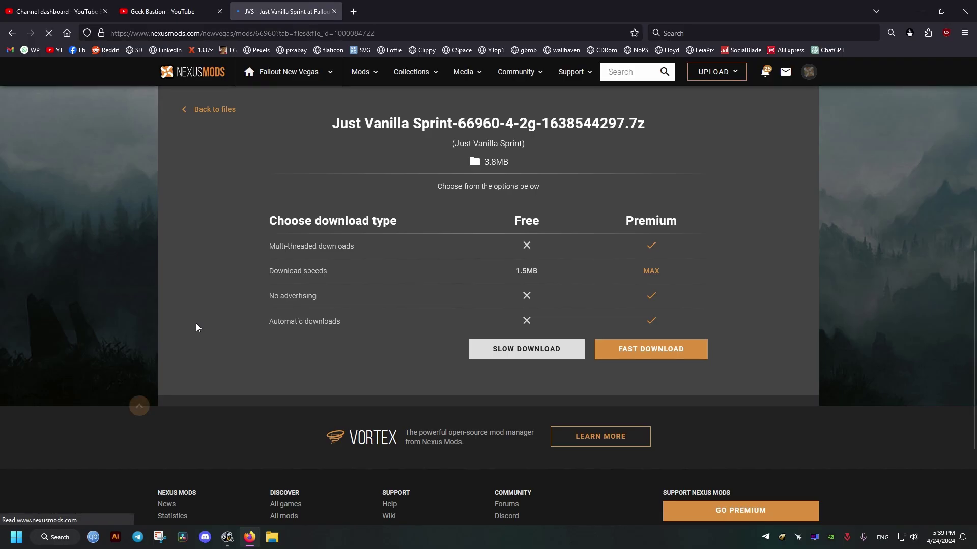
{"action": "left_click", "coordinate": [507, 347]}
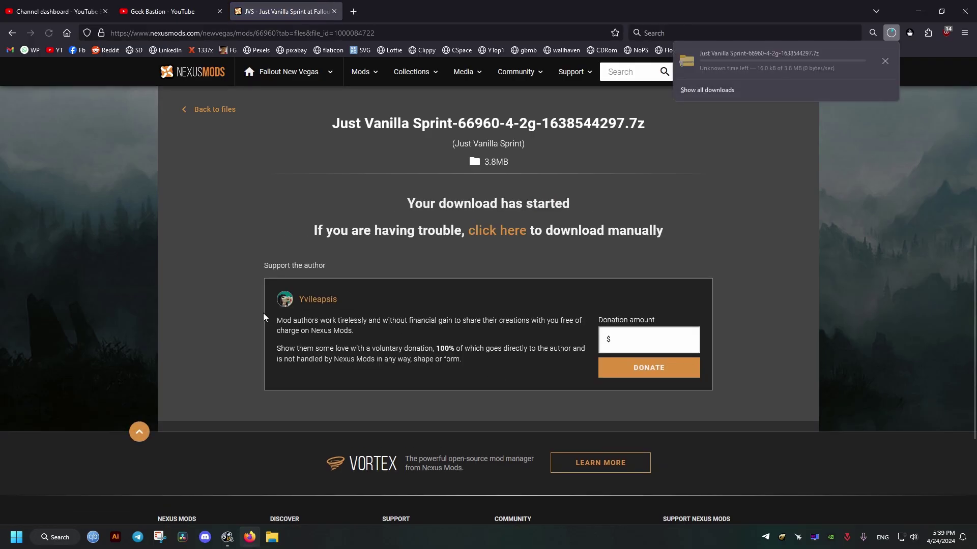
{"action": "scroll", "coordinate": [263, 313], "scroll_direction": "up", "scroll_amount": 7}
{"action": "scroll", "coordinate": [386, 307], "scroll_direction": "down", "scroll_amount": 3}
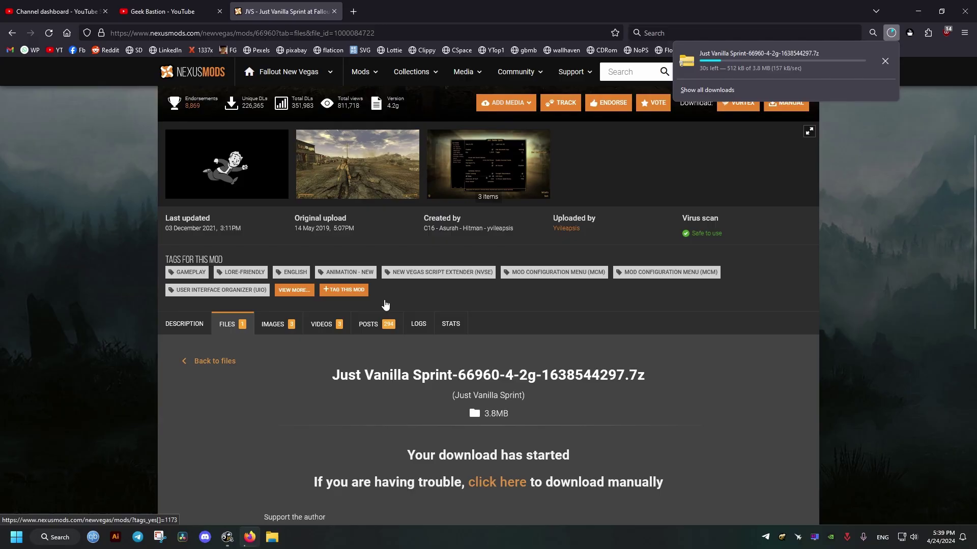
Open the JIP LN NVSE Plugin page from the mod description in a new tab
{"action": "left_click", "coordinate": [185, 279]}
{"action": "scroll", "coordinate": [192, 304], "scroll_direction": "down", "scroll_amount": 5}
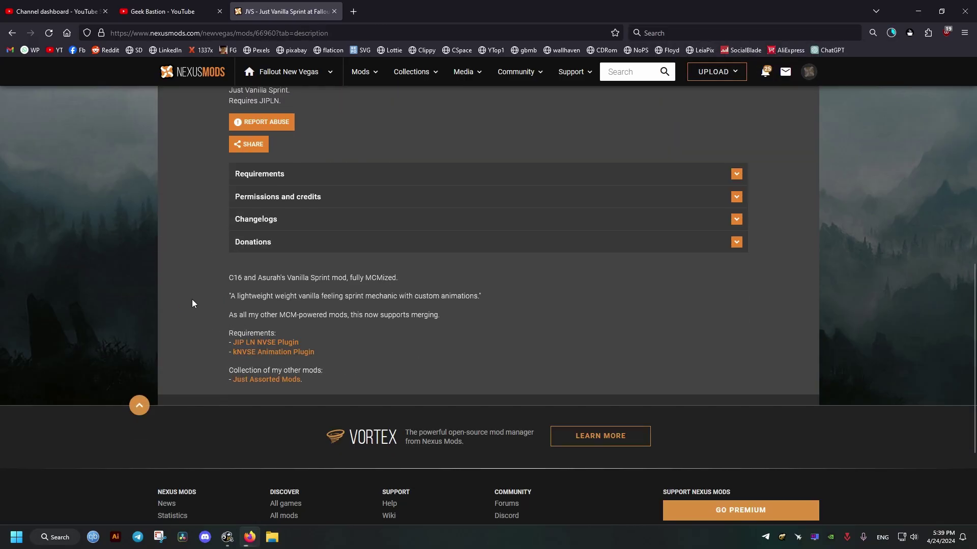
{"action": "right_click", "coordinate": [273, 342]}
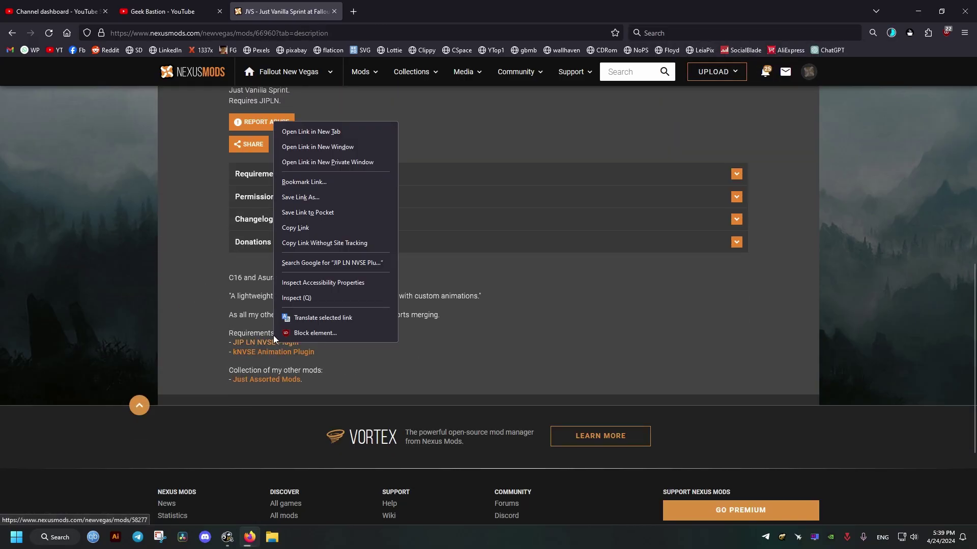
{"action": "left_click", "coordinate": [331, 130]}
Download the main kNVSE Animation Plugin file using the free slow download
{"action": "left_click", "coordinate": [275, 352]}
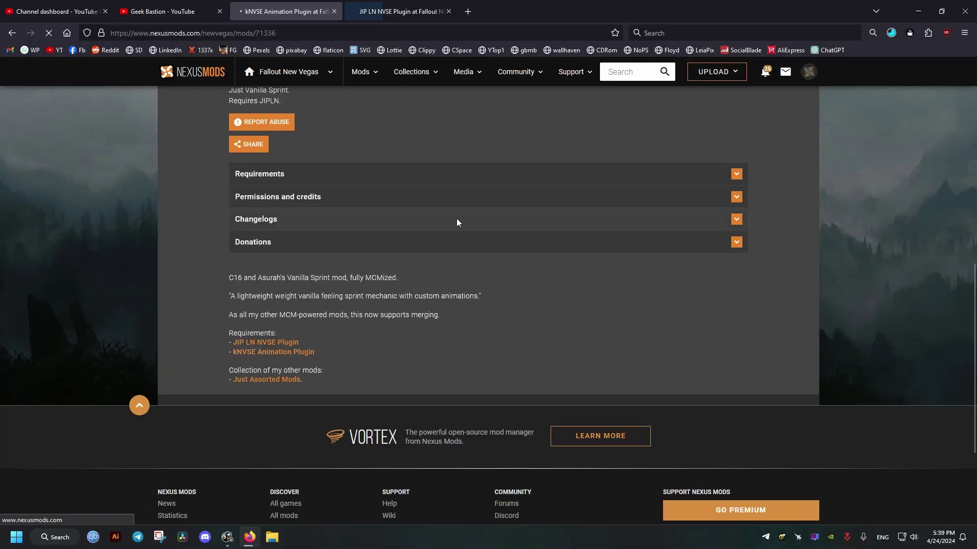
{"action": "scroll", "coordinate": [93, 247], "scroll_direction": "down", "scroll_amount": 7}
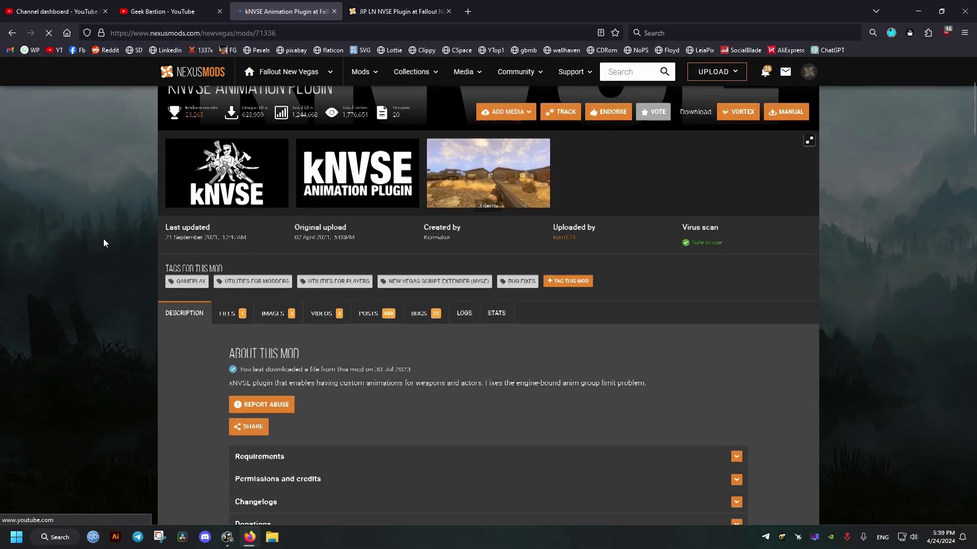
{"action": "scroll", "coordinate": [105, 235], "scroll_direction": "up", "scroll_amount": 3}
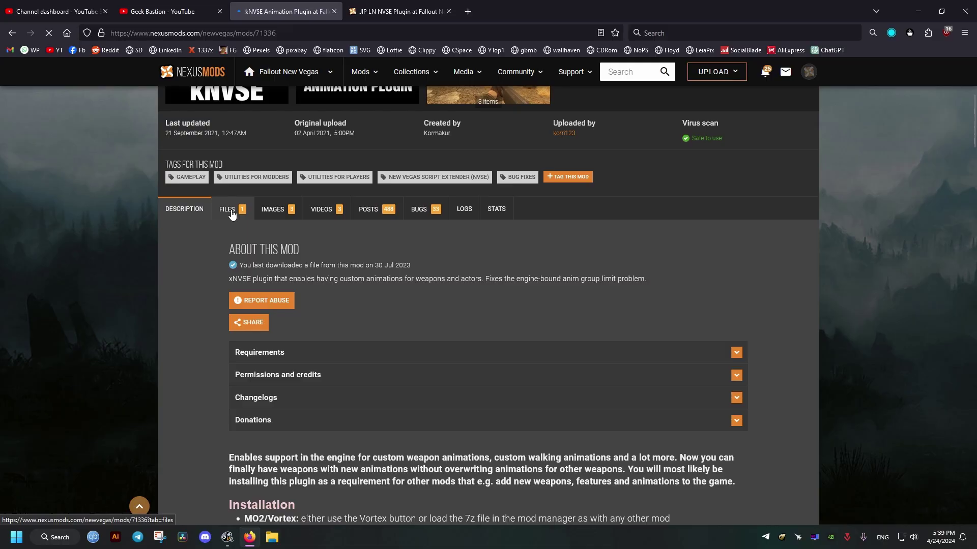
{"action": "left_click", "coordinate": [227, 209]}
{"action": "scroll", "coordinate": [410, 298], "scroll_direction": "down", "scroll_amount": 2}
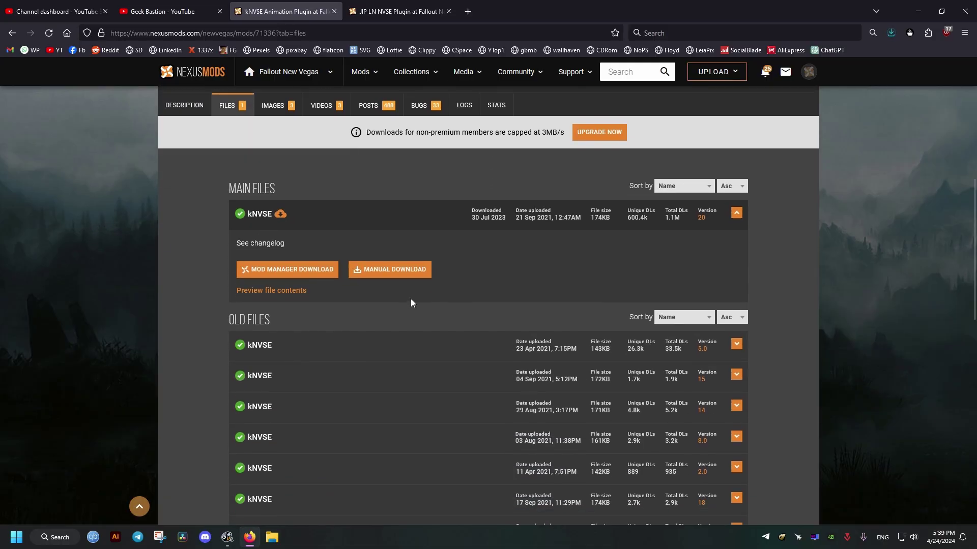
{"action": "left_click", "coordinate": [402, 268]}
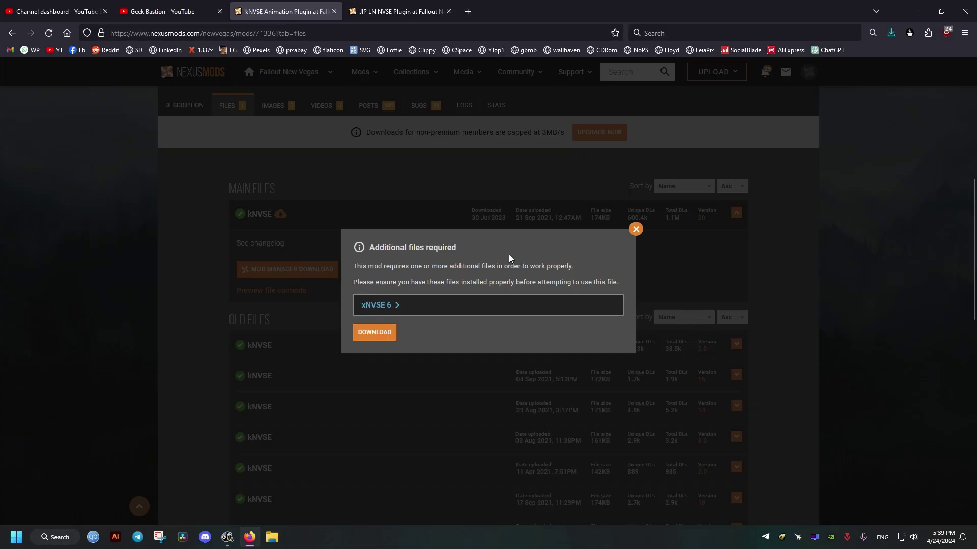
{"action": "left_click", "coordinate": [376, 333]}
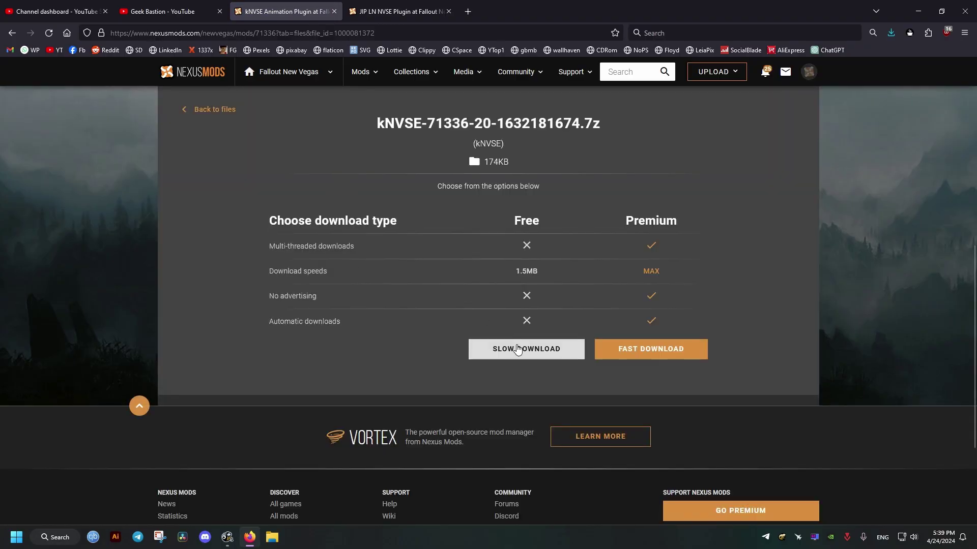
{"action": "left_click", "coordinate": [514, 349]}
{"action": "scroll", "coordinate": [328, 306], "scroll_direction": "up", "scroll_amount": 4}
Show the files list on the JIP LN NVSE Plugin tab
{"action": "key", "text": "ctrl+Tab"}
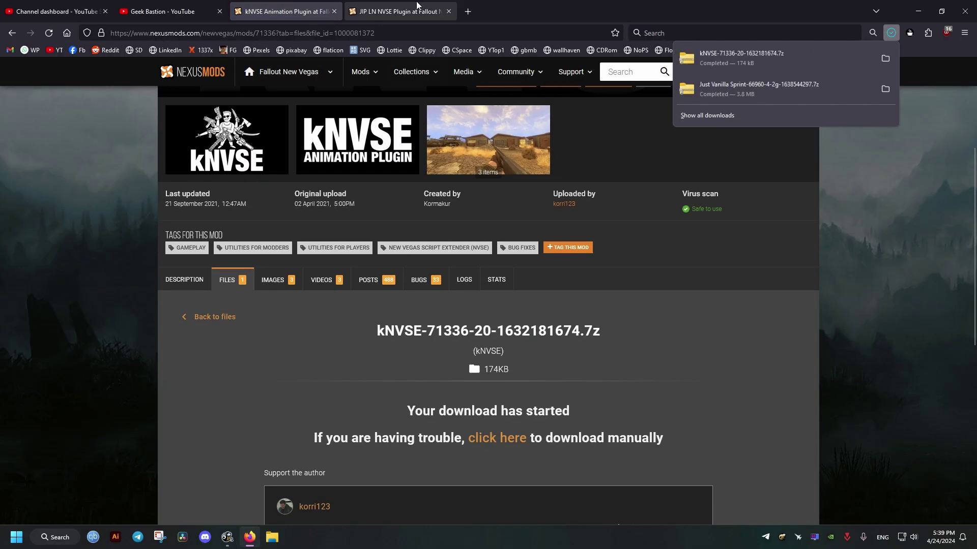
{"action": "scroll", "coordinate": [374, 321], "scroll_direction": "down", "scroll_amount": 5}
{"action": "left_click", "coordinate": [228, 179]}
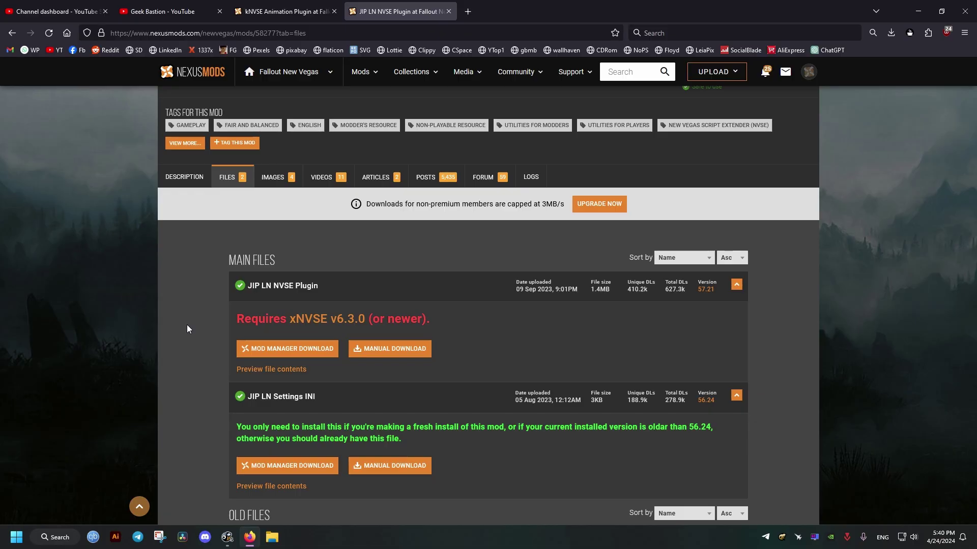
Download the JIP LN NVSE Plugin archive via slow download, then return to its files list
{"action": "left_click", "coordinate": [398, 349]}
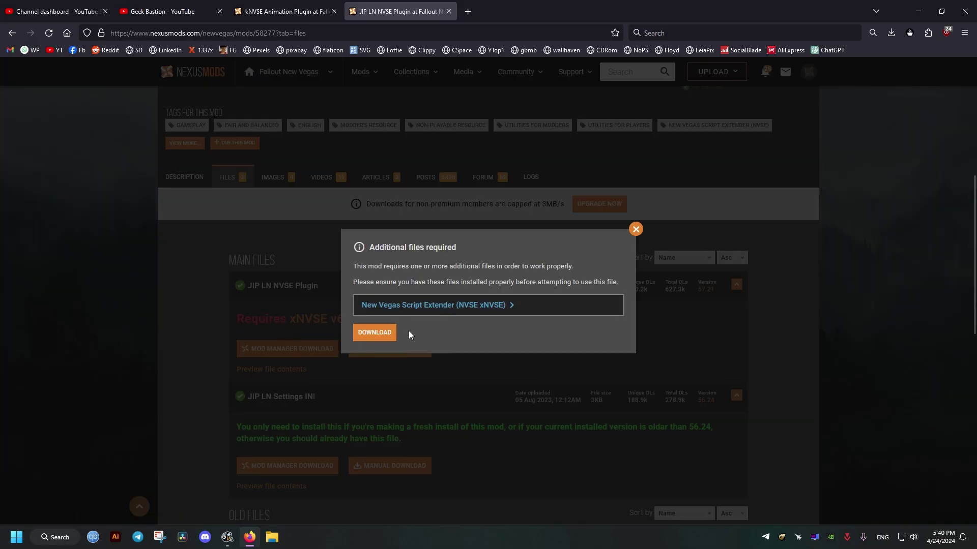
{"action": "left_click", "coordinate": [366, 335]}
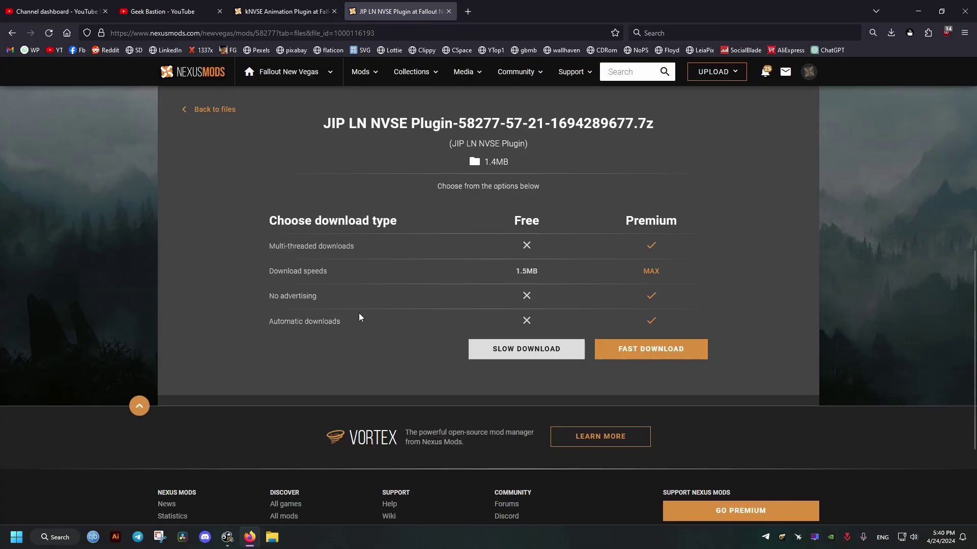
{"action": "left_click", "coordinate": [515, 346]}
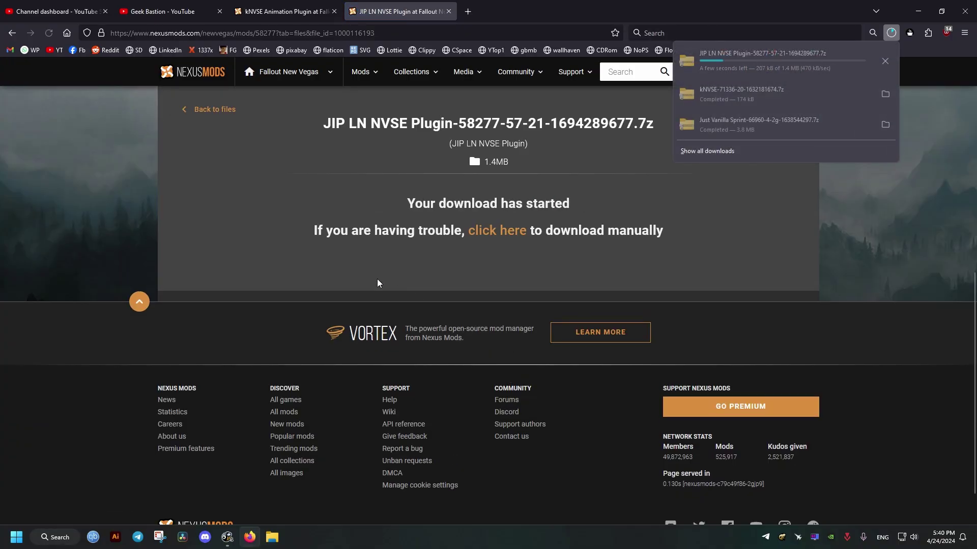
{"action": "scroll", "coordinate": [377, 279], "scroll_direction": "up", "scroll_amount": 4}
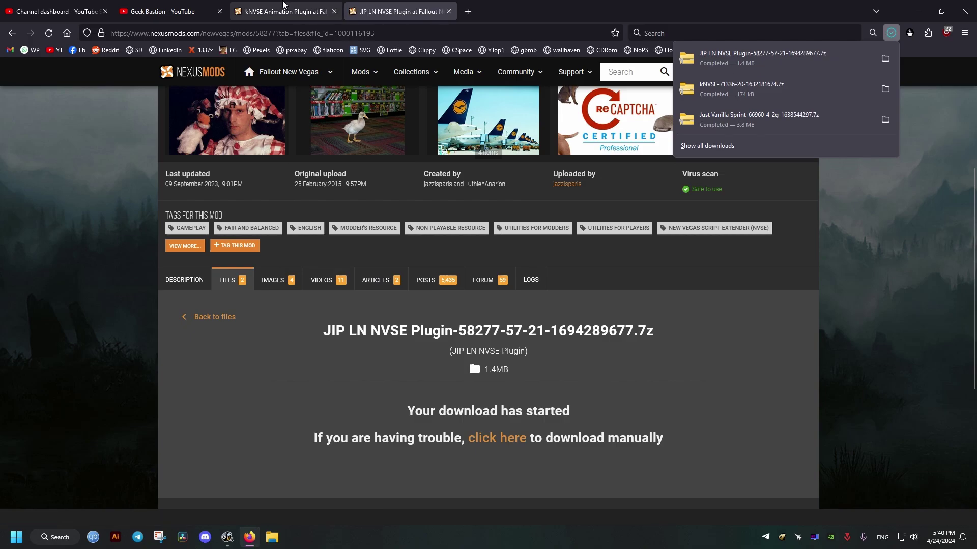
{"action": "left_click", "coordinate": [232, 282]}
{"action": "scroll", "coordinate": [285, 295], "scroll_direction": "down", "scroll_amount": 3}
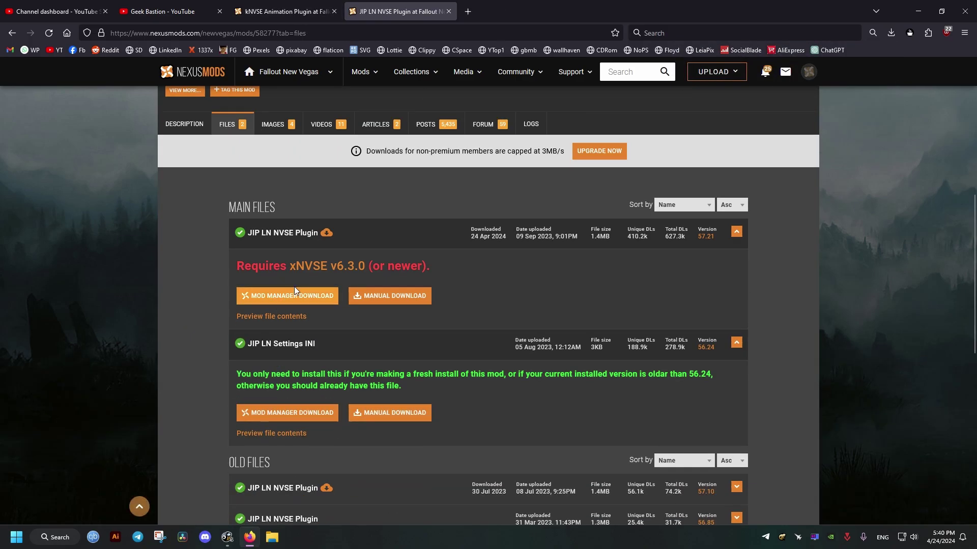
Open the xNVSE 6.3.0 GitHub release and download the nvse_6_3_0.7z asset
{"action": "left_click", "coordinate": [338, 267]}
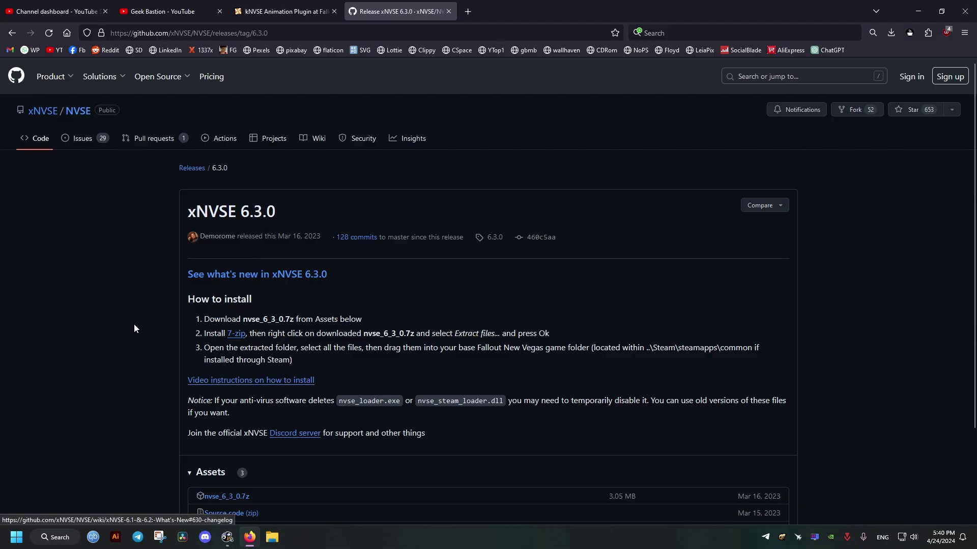
{"action": "scroll", "coordinate": [130, 325], "scroll_direction": "down", "scroll_amount": 3}
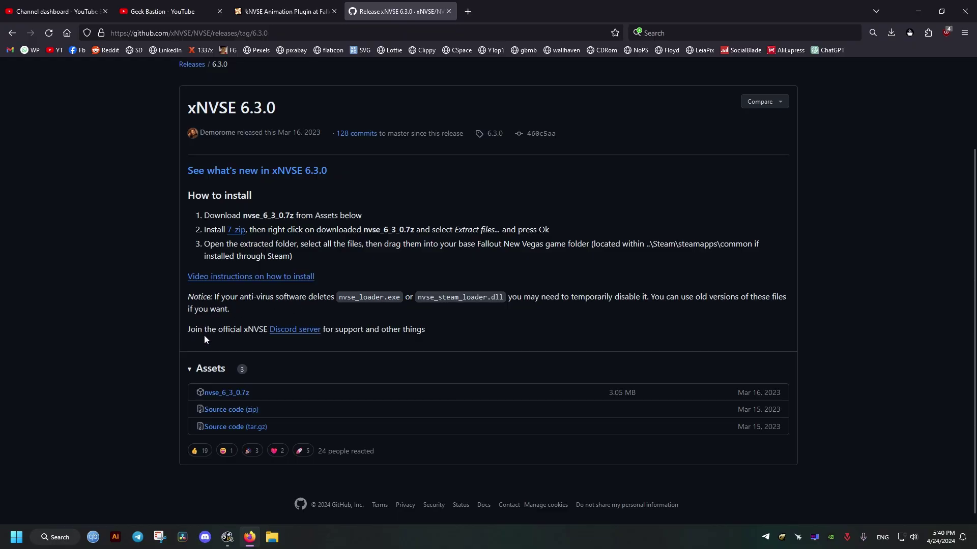
{"action": "left_click", "coordinate": [214, 393]}
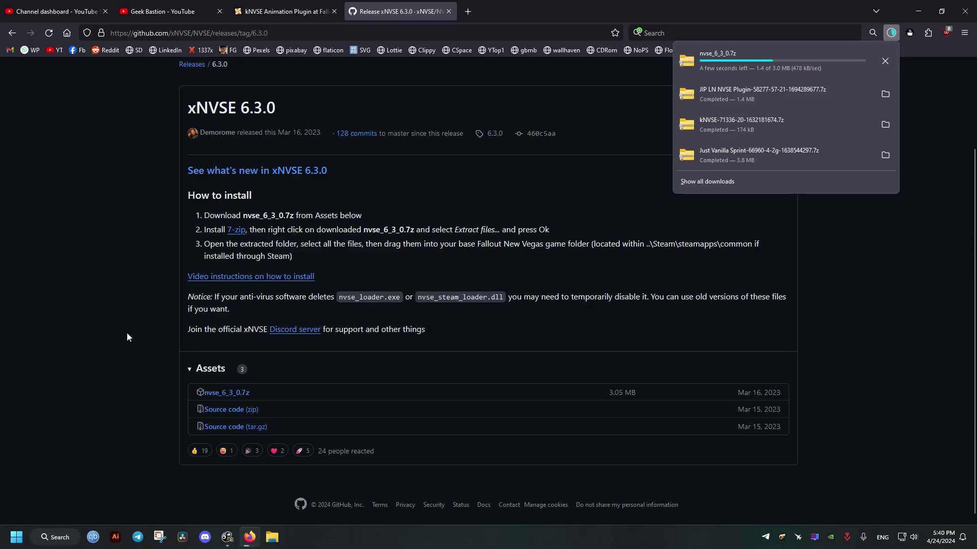
{"action": "scroll", "coordinate": [127, 337], "scroll_direction": "up", "scroll_amount": 1}
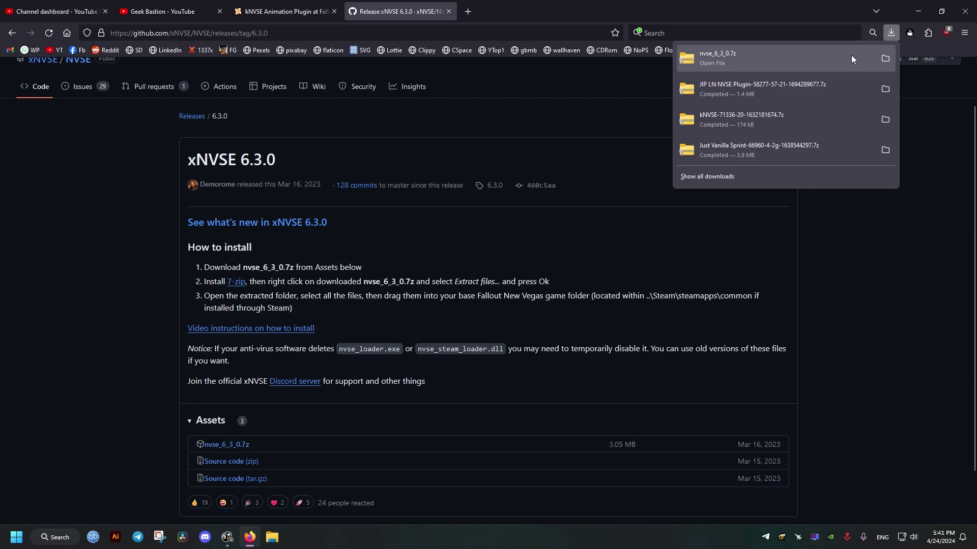
Show the Downloads folder with the archives and minimize Firefox
{"action": "left_click", "coordinate": [851, 56]}
{"action": "left_click", "coordinate": [929, 4]}
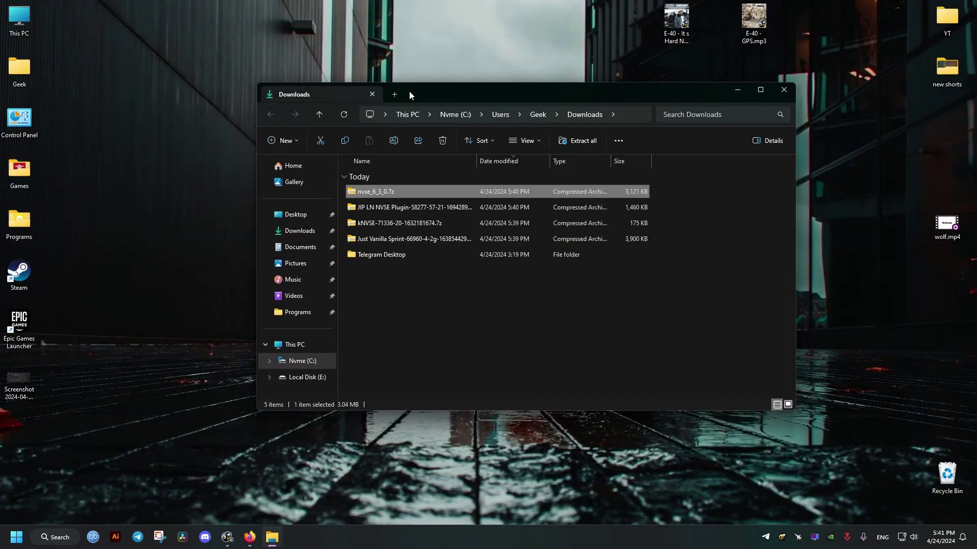
{"action": "left_click_drag", "start_coordinate": [409, 90], "coordinate": [550, 93]}
Open Nvme (C:) > Games > Fallout - New Vegas in a second Explorer window
{"action": "double_click", "coordinate": [19, 19]}
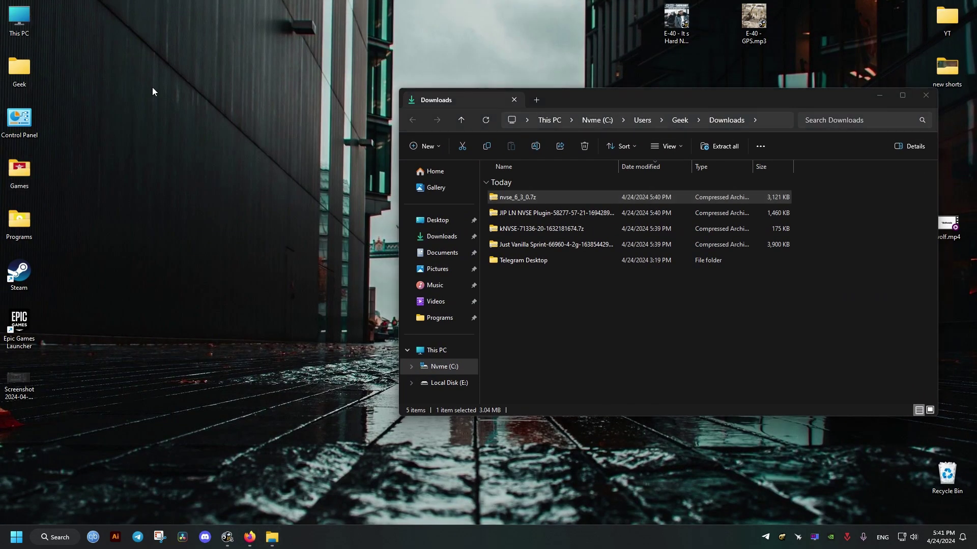
{"action": "double_click", "coordinate": [581, 212]}
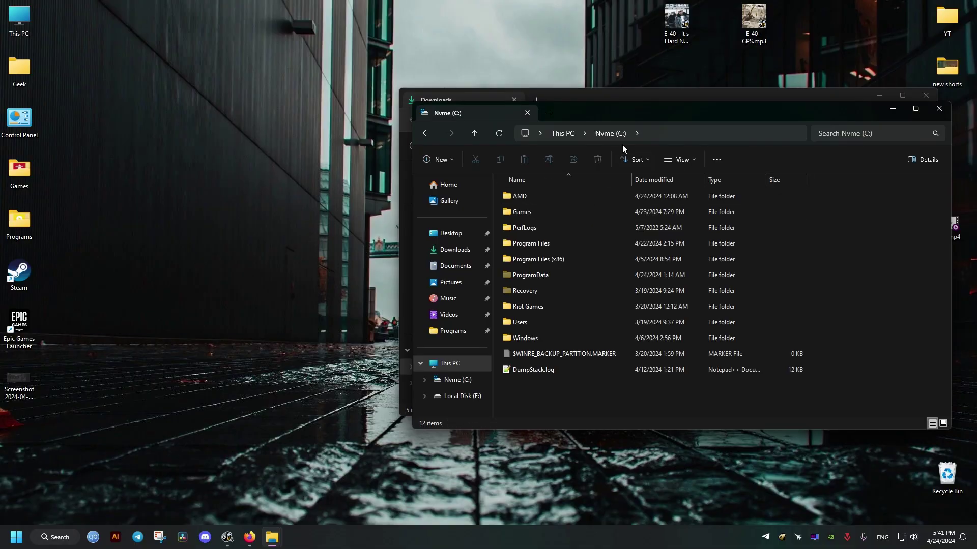
{"action": "left_click_drag", "start_coordinate": [668, 113], "coordinate": [309, 102]}
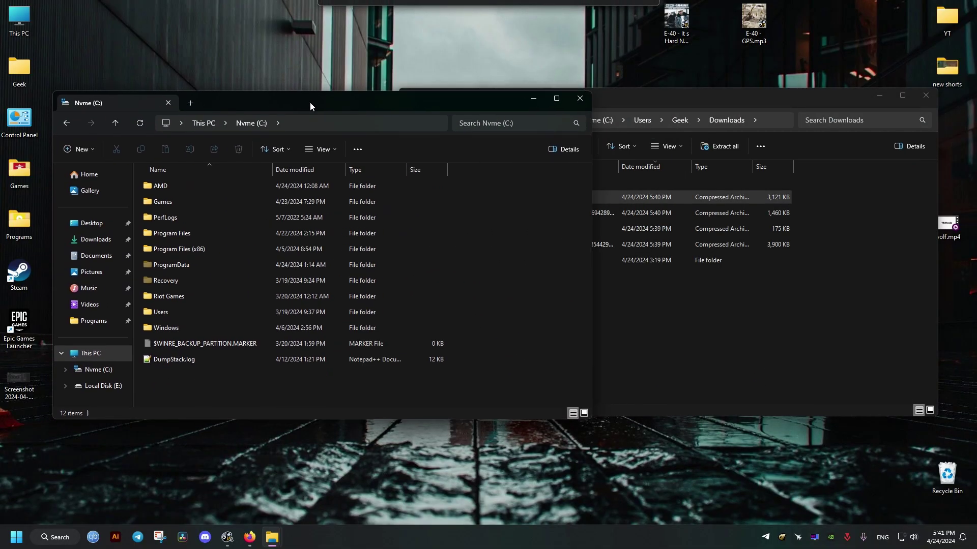
{"action": "double_click", "coordinate": [185, 199]}
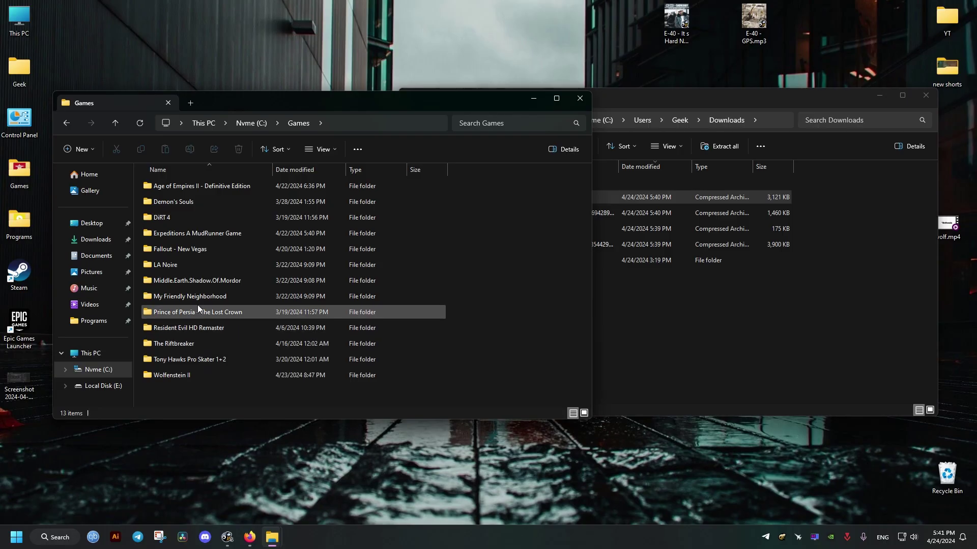
{"action": "mouse_move", "coordinate": [199, 300]}
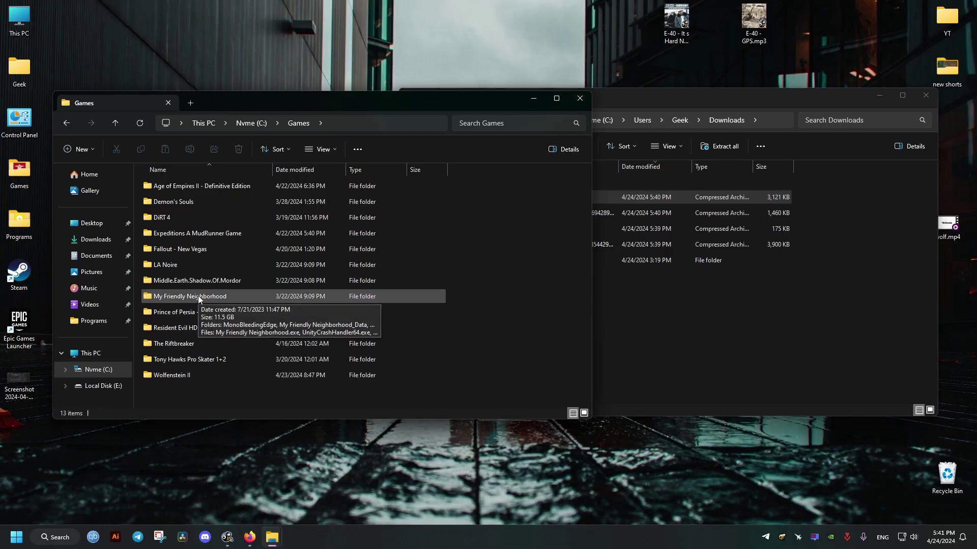
{"action": "double_click", "coordinate": [184, 249]}
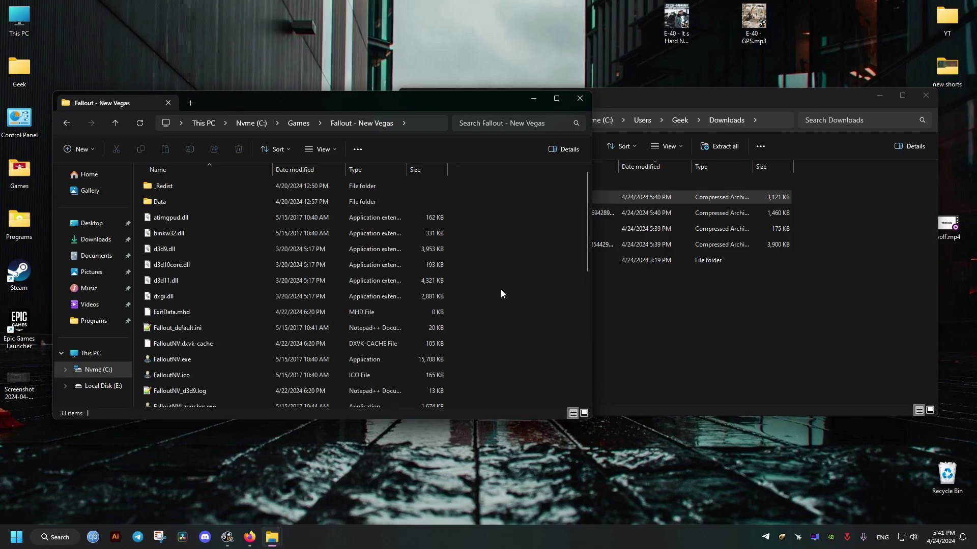
Open nvse_6_3_0.7z and copy all six xNVSE items into the Fallout - New Vegas folder
{"action": "left_click", "coordinate": [673, 317]}
{"action": "left_click_drag", "start_coordinate": [569, 101], "coordinate": [712, 108]}
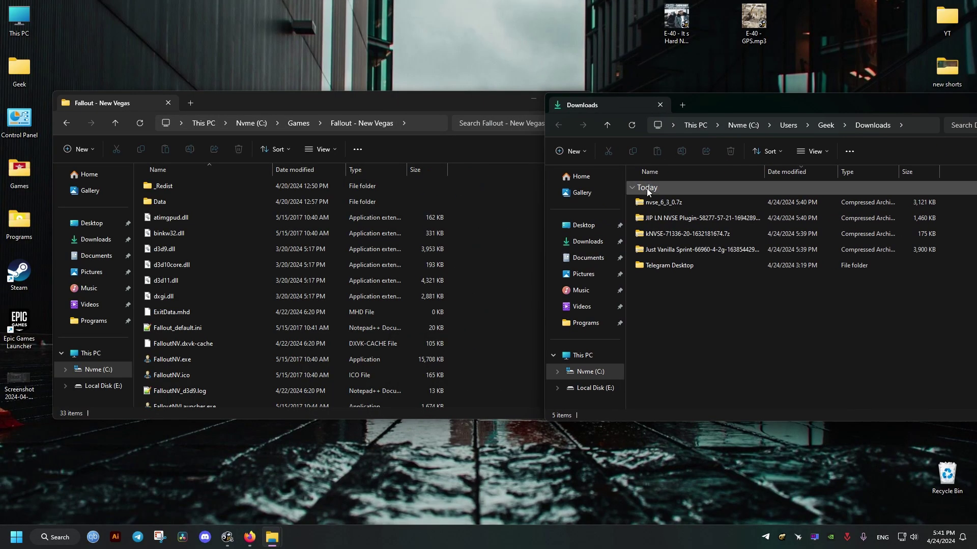
{"action": "left_click", "coordinate": [664, 204]}
{"action": "double_click", "coordinate": [664, 203]}
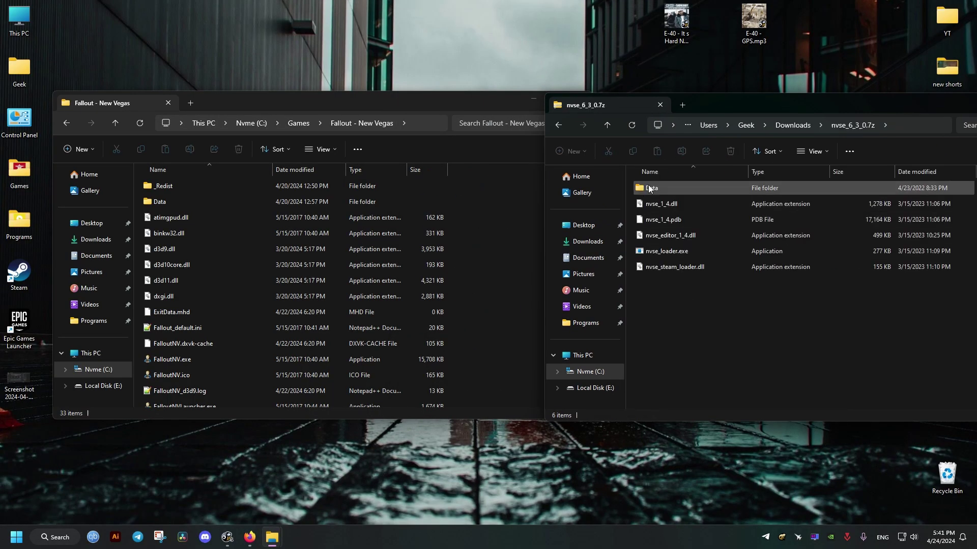
{"action": "left_click_drag", "start_coordinate": [673, 294], "coordinate": [531, 245]}
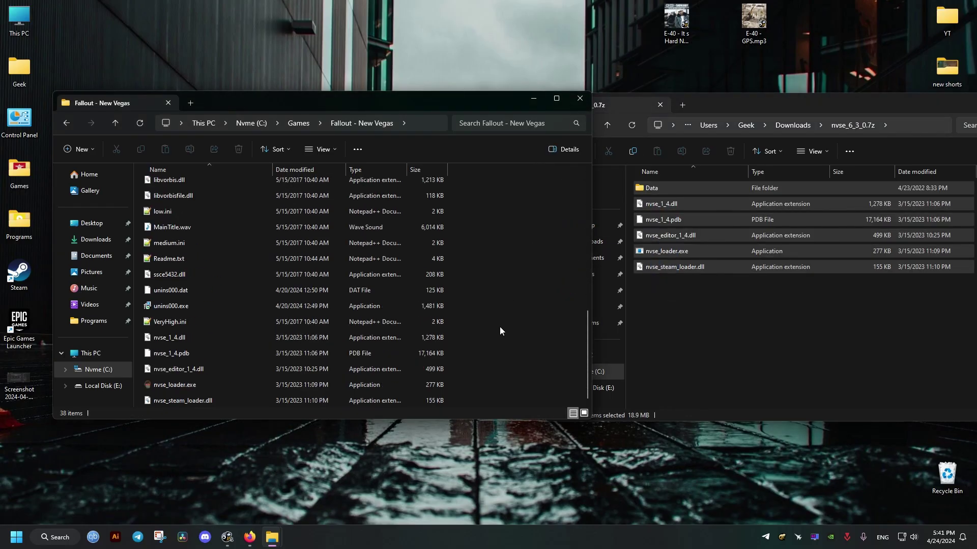
{"action": "left_click", "coordinate": [773, 303]}
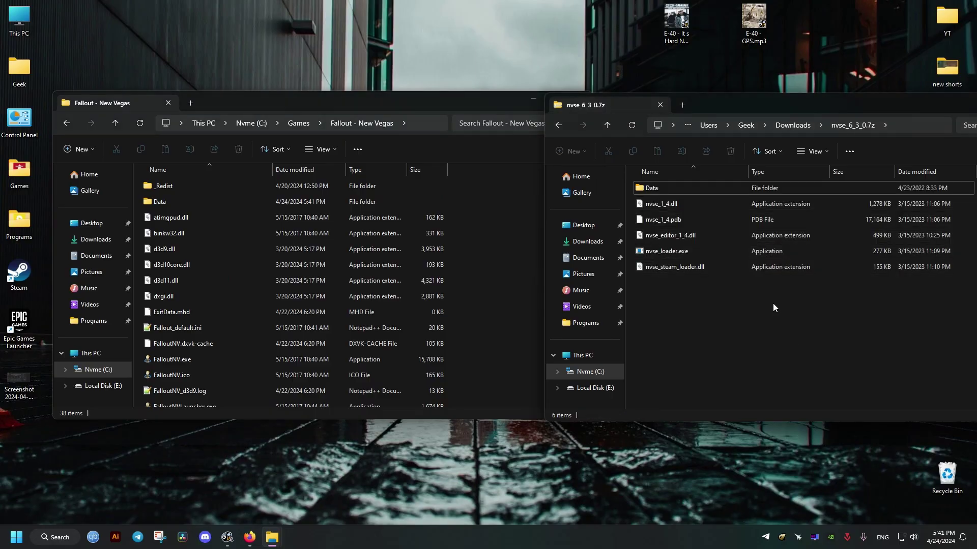
{"action": "left_click", "coordinate": [791, 125]}
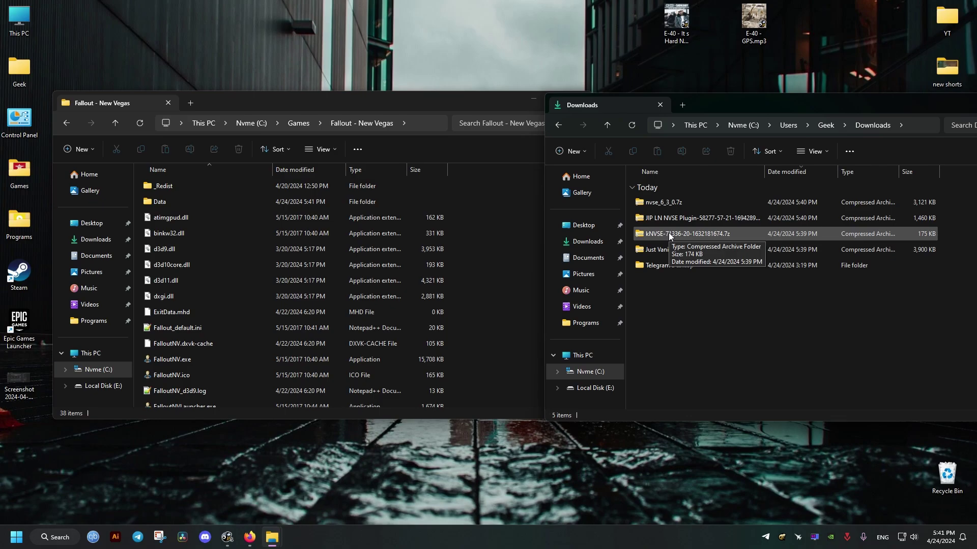
Open the kNVSE archive's NVSE folder beside the game's Data\NVSE folder
{"action": "right_click", "coordinate": [663, 268]}
{"action": "key", "text": "Escape"}
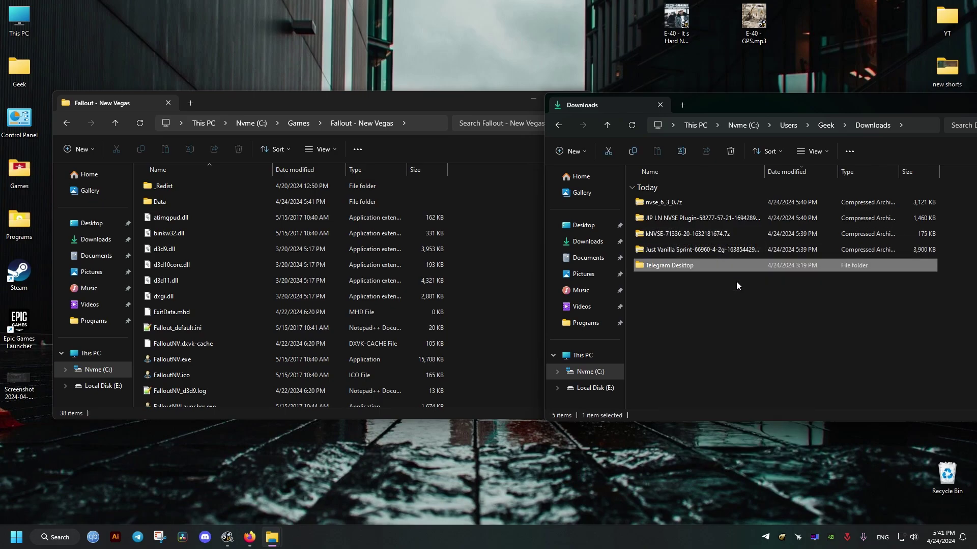
{"action": "left_click", "coordinate": [670, 236]}
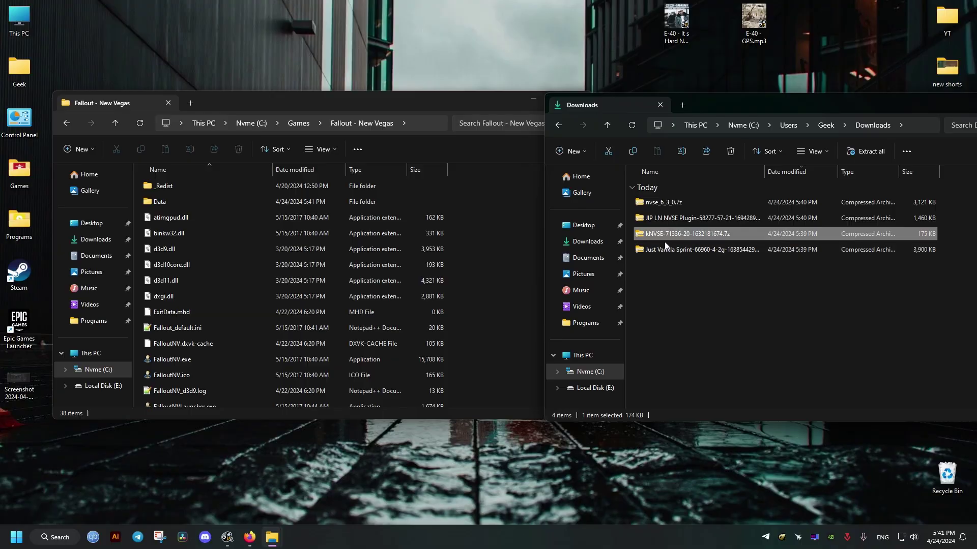
{"action": "double_click", "coordinate": [667, 235]}
{"action": "double_click", "coordinate": [173, 204]}
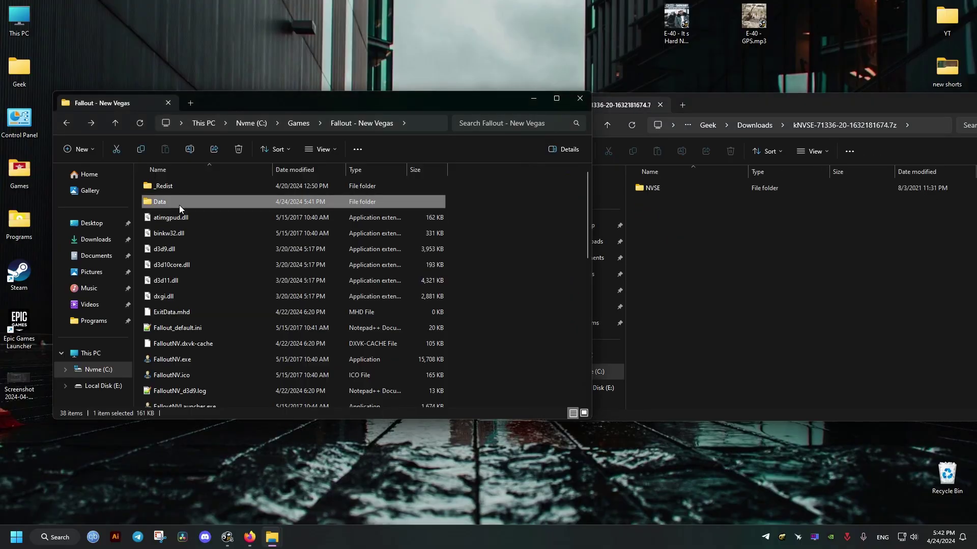
{"action": "left_click", "coordinate": [669, 209]}
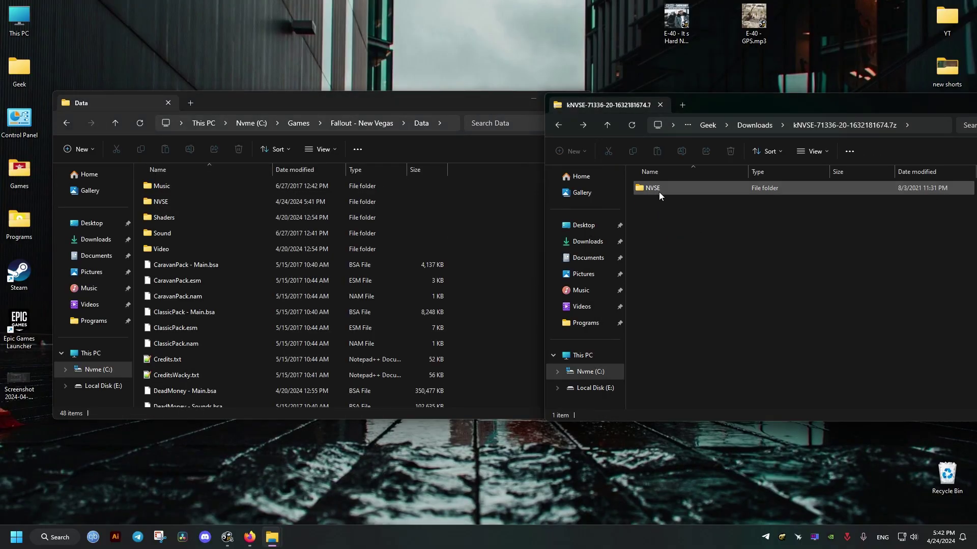
{"action": "left_click", "coordinate": [659, 191]}
{"action": "double_click", "coordinate": [181, 201]}
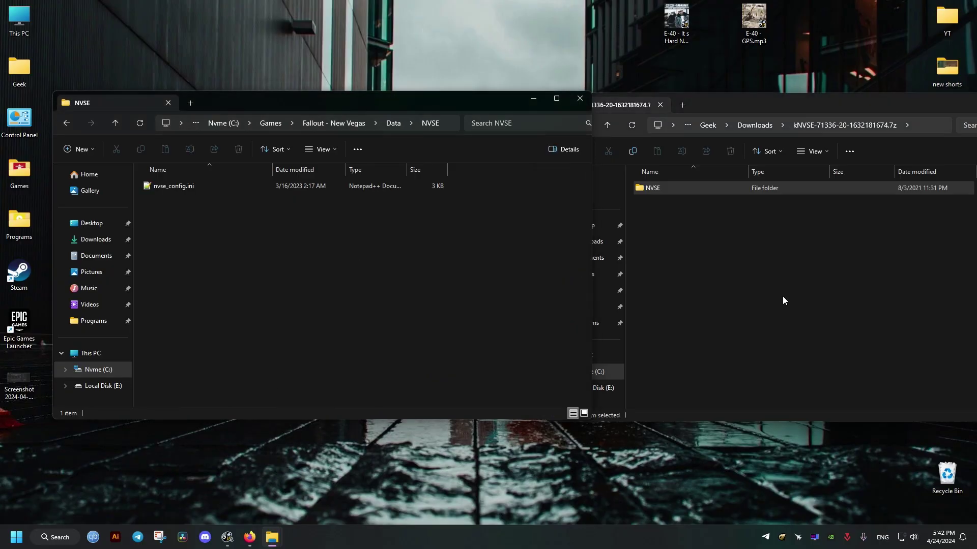
{"action": "double_click", "coordinate": [666, 186]}
Copy the kNVSE Plugins folder into Data\NVSE and return to Downloads
{"action": "left_click_drag", "start_coordinate": [656, 188], "coordinate": [411, 286]}
{"action": "left_click", "coordinate": [815, 237]}
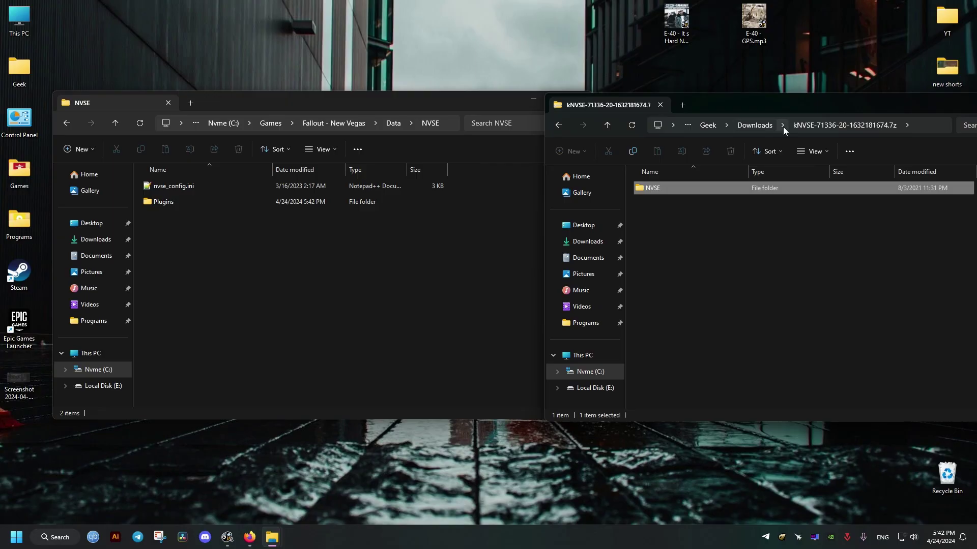
{"action": "left_click", "coordinate": [761, 127]}
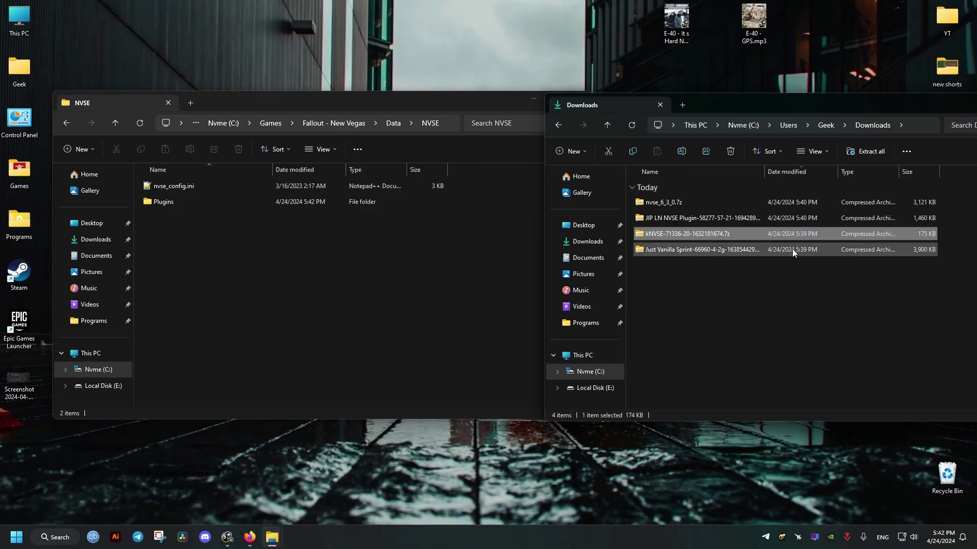
{"action": "left_click", "coordinate": [682, 285]}
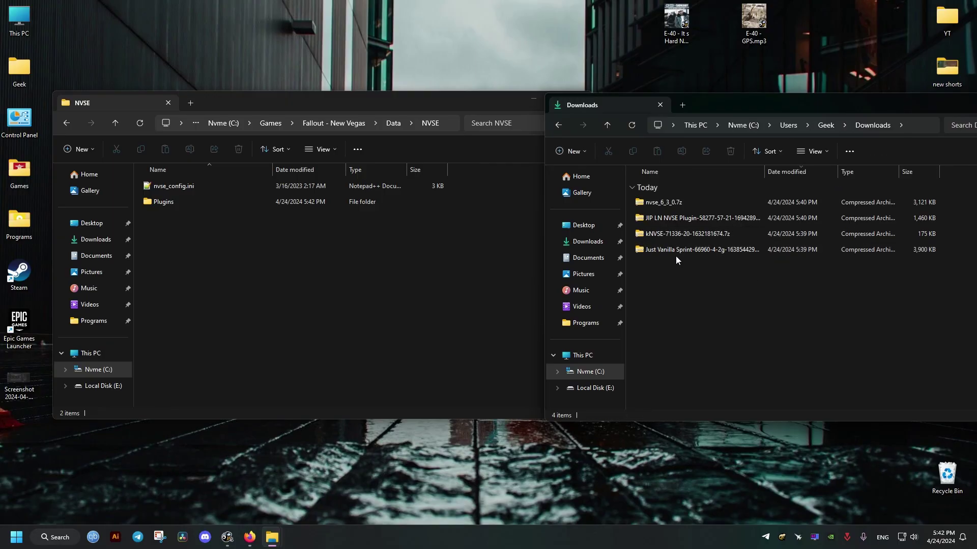
Copy the three JIP LN plugin files into the game's Data\NVSE\Plugins folder
{"action": "double_click", "coordinate": [688, 221]}
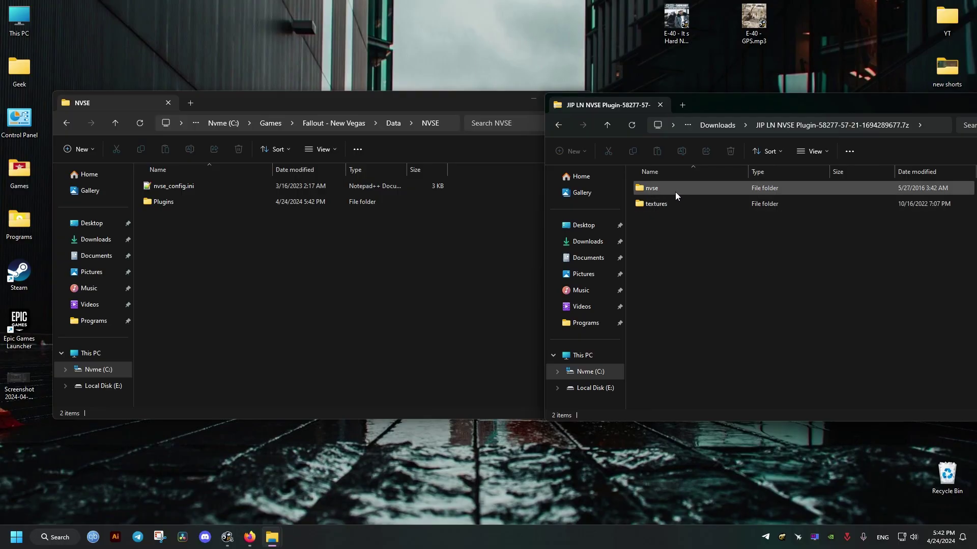
{"action": "double_click", "coordinate": [665, 191]}
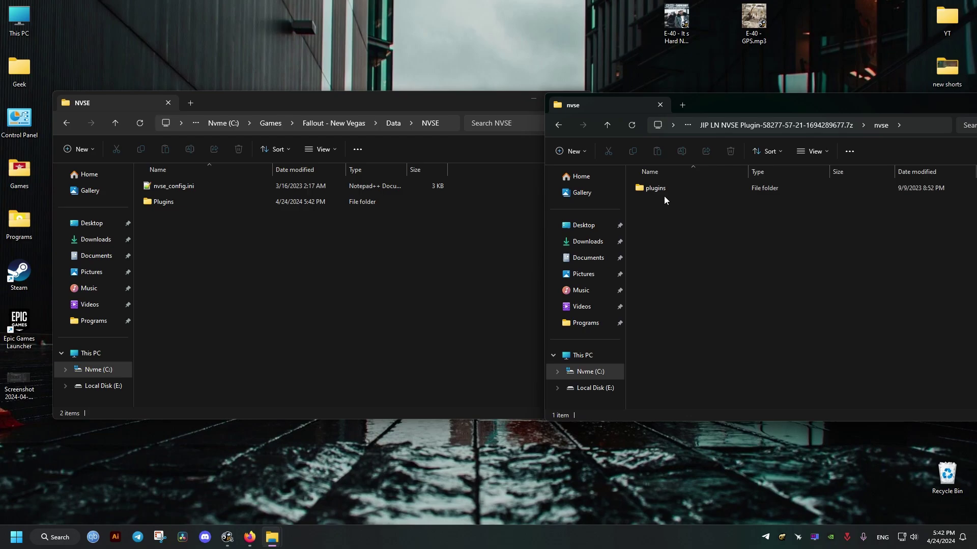
{"action": "double_click", "coordinate": [655, 188]}
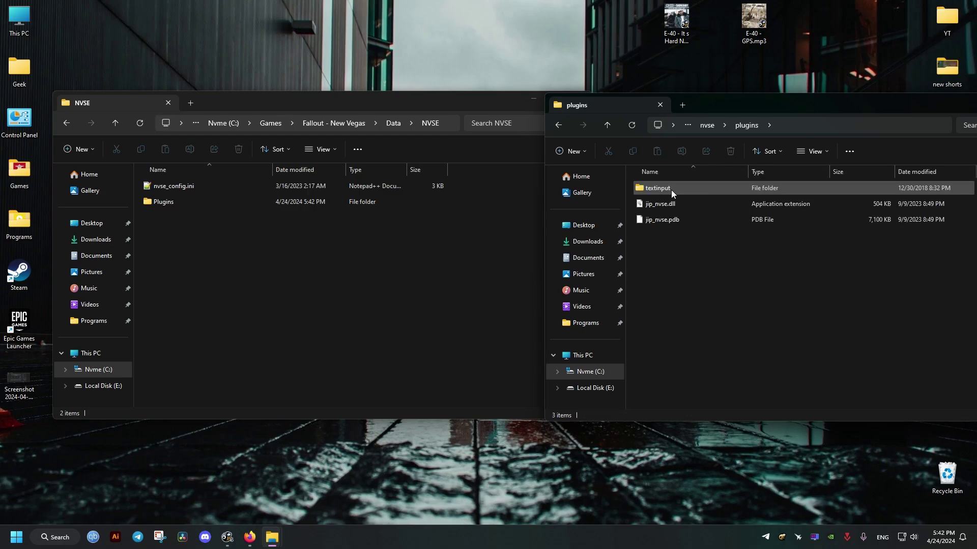
{"action": "double_click", "coordinate": [231, 203]}
{"action": "left_click_drag", "start_coordinate": [724, 284], "coordinate": [341, 279]}
{"action": "left_click", "coordinate": [780, 256]}
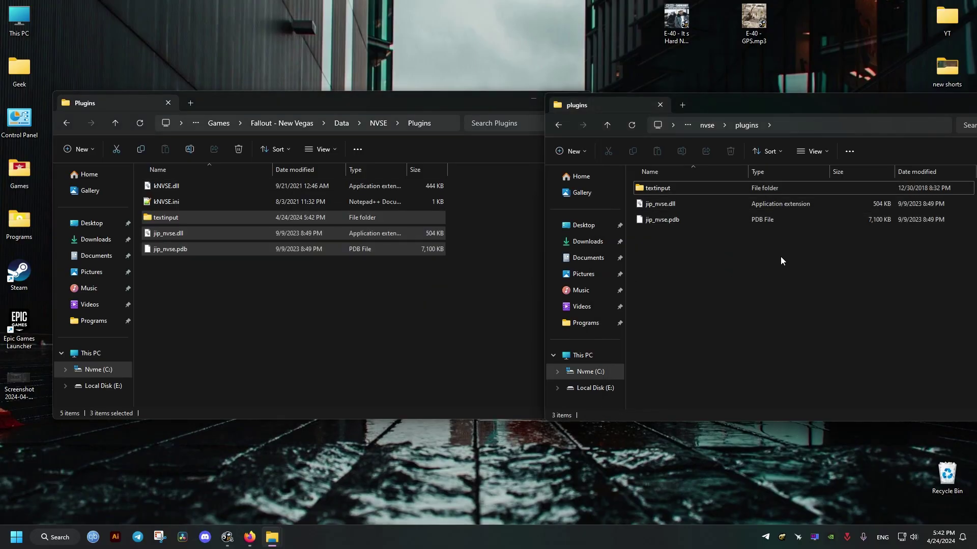
Copy the JIP LN archive's textures folder into the game's Data folder
{"action": "left_click", "coordinate": [708, 125]}
{"action": "left_click", "coordinate": [810, 123]}
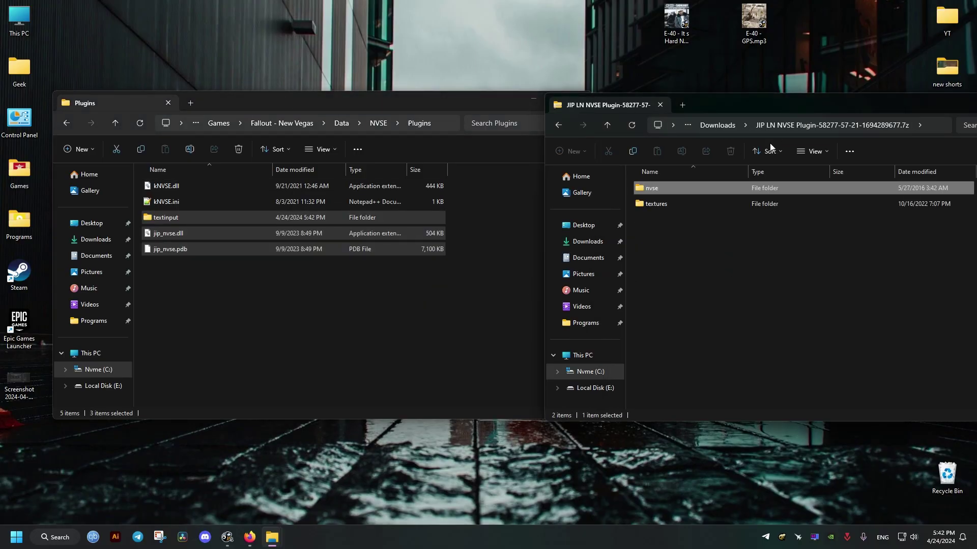
{"action": "left_click", "coordinate": [665, 218]}
{"action": "left_click", "coordinate": [658, 203]}
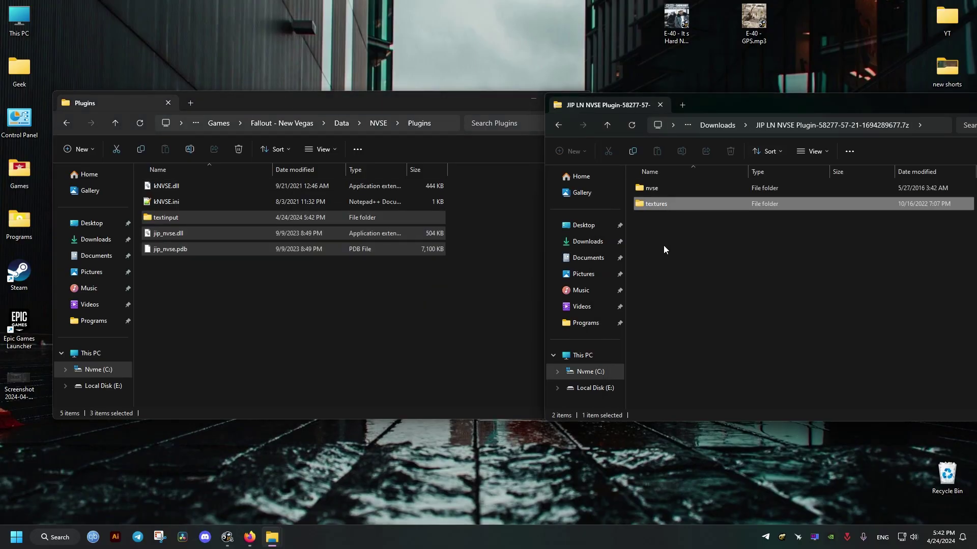
{"action": "left_click", "coordinate": [370, 126]}
{"action": "left_click", "coordinate": [341, 122]}
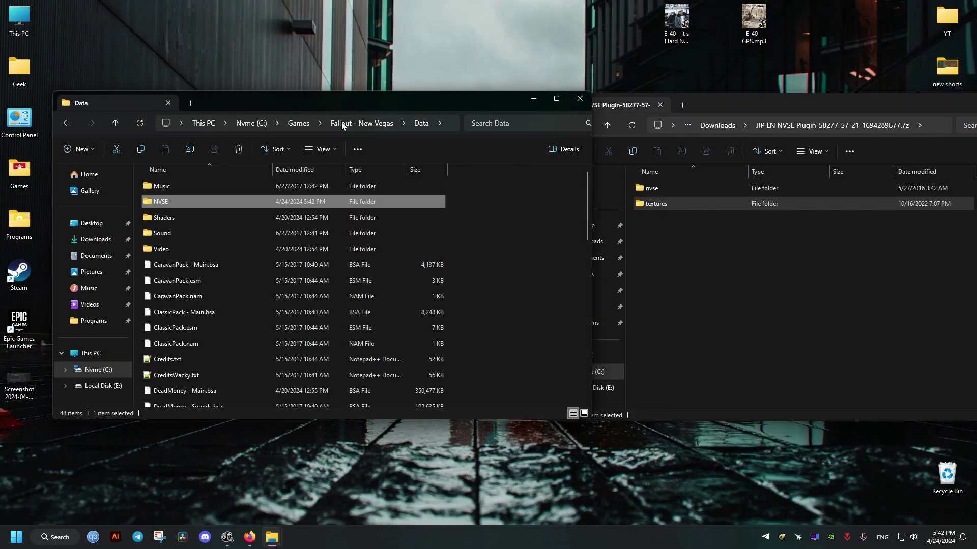
{"action": "left_click", "coordinate": [438, 218]}
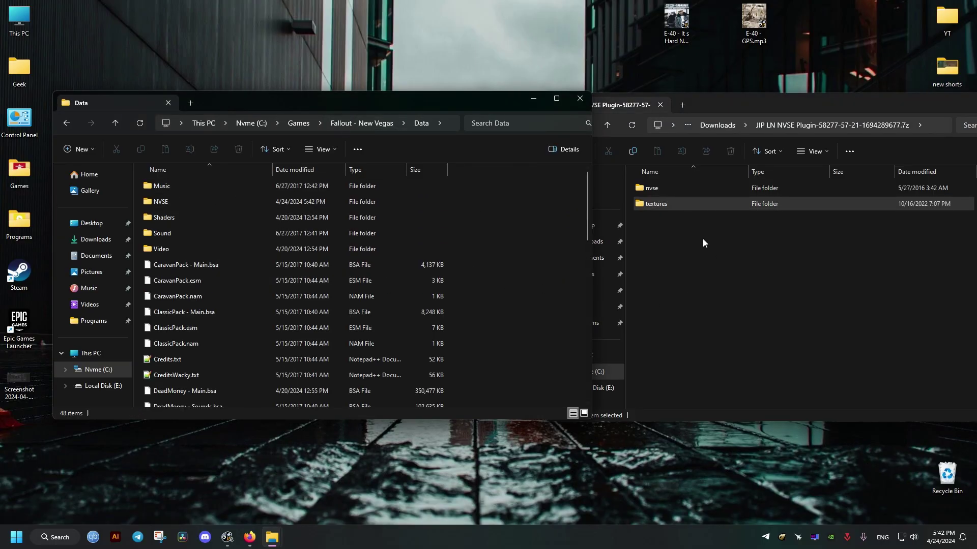
{"action": "left_click_drag", "start_coordinate": [662, 203], "coordinate": [520, 252]}
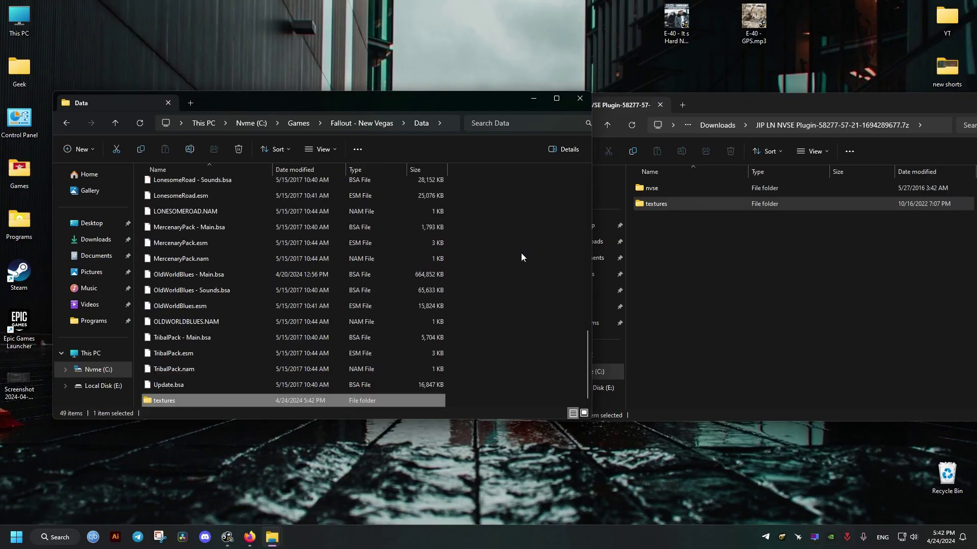
{"action": "left_click", "coordinate": [759, 294]}
Open the Just Vanilla Sprint archive alongside the game's Data folder
{"action": "left_click", "coordinate": [726, 124]}
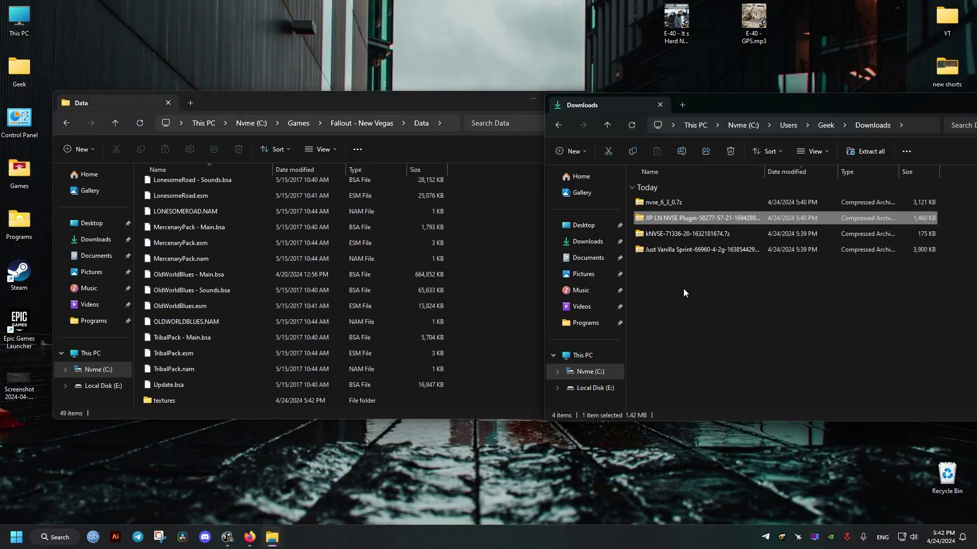
{"action": "left_click", "coordinate": [682, 288]}
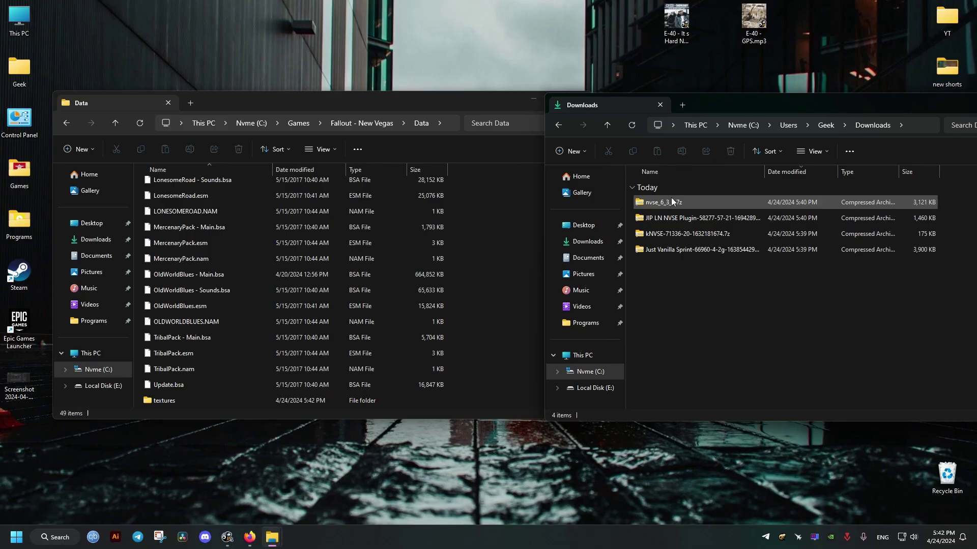
{"action": "double_click", "coordinate": [678, 249]}
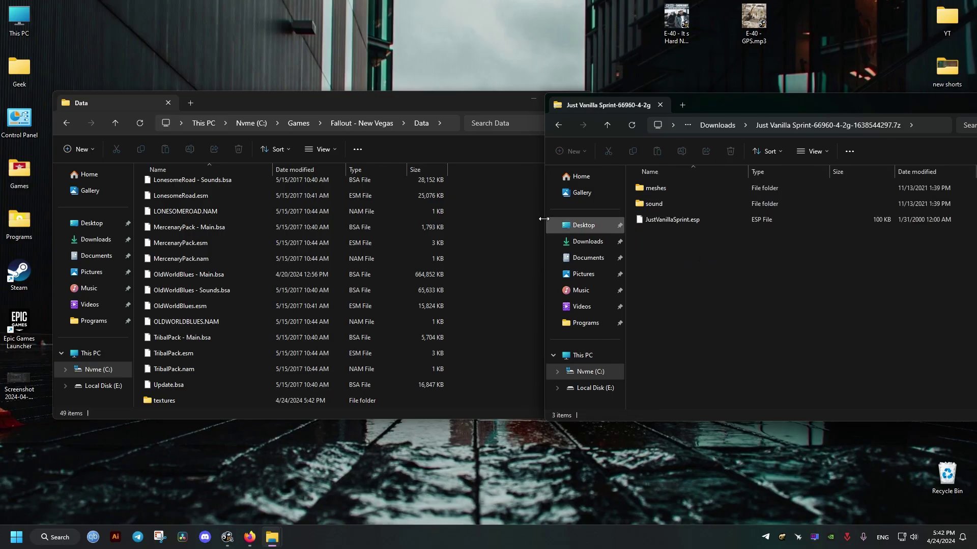
{"action": "left_click", "coordinate": [353, 124]}
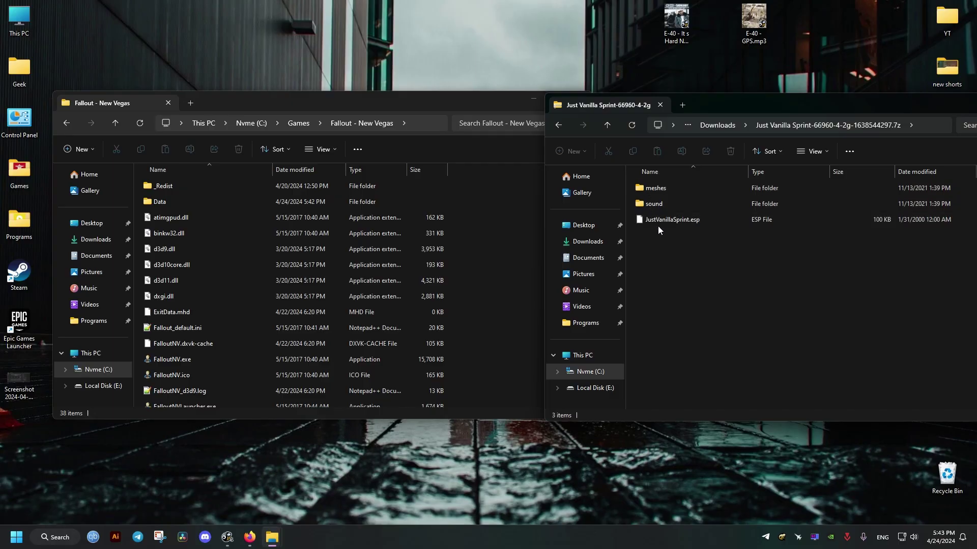
{"action": "double_click", "coordinate": [216, 200]}
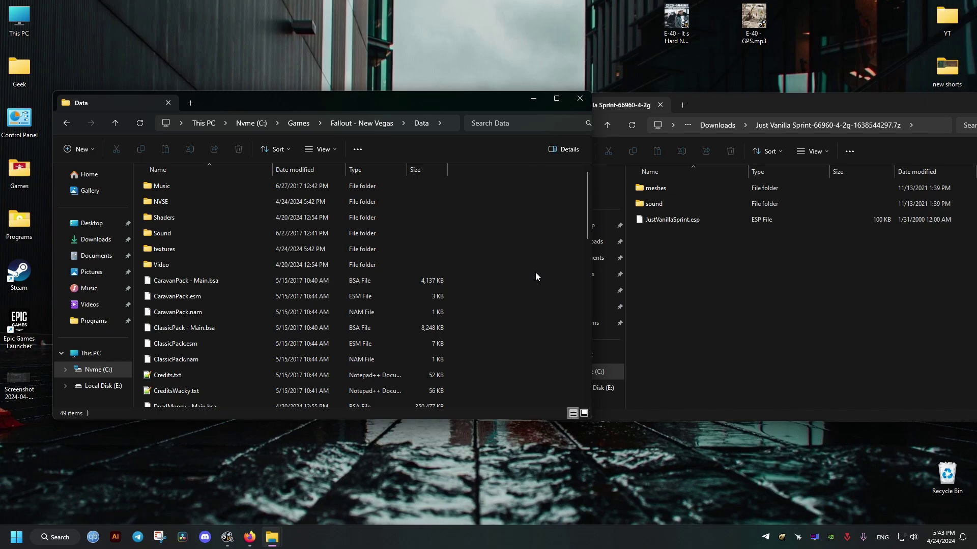
{"action": "scroll", "coordinate": [535, 273], "scroll_direction": "down", "scroll_amount": 4}
{"action": "scroll", "coordinate": [535, 271], "scroll_direction": "up", "scroll_amount": 4}
Copy meshes, sound and JustVanillaSprint.esp into Data, then close the archive window
{"action": "left_click", "coordinate": [731, 270]}
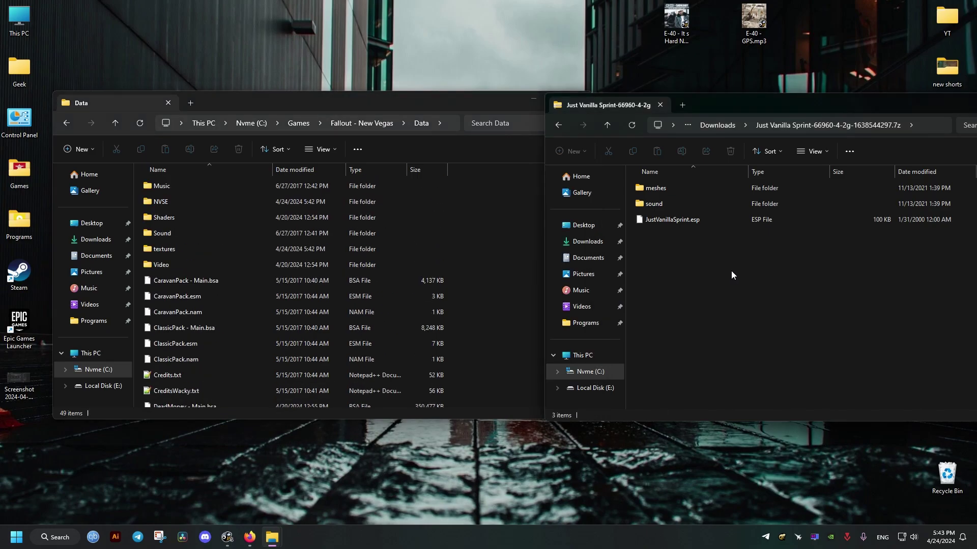
{"action": "left_click_drag", "start_coordinate": [731, 275], "coordinate": [506, 253]}
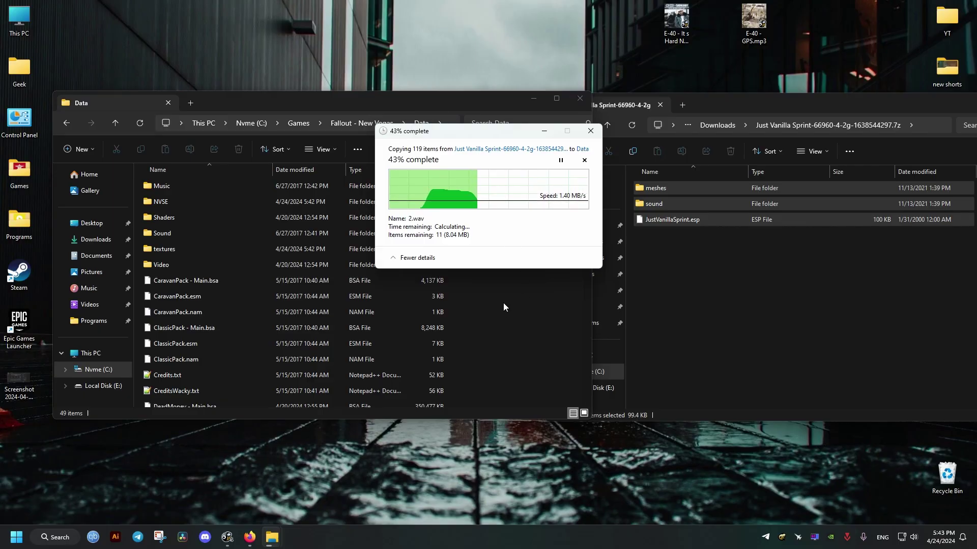
{"action": "left_click", "coordinate": [637, 295]}
{"action": "left_click_drag", "start_coordinate": [809, 105], "coordinate": [562, 125]}
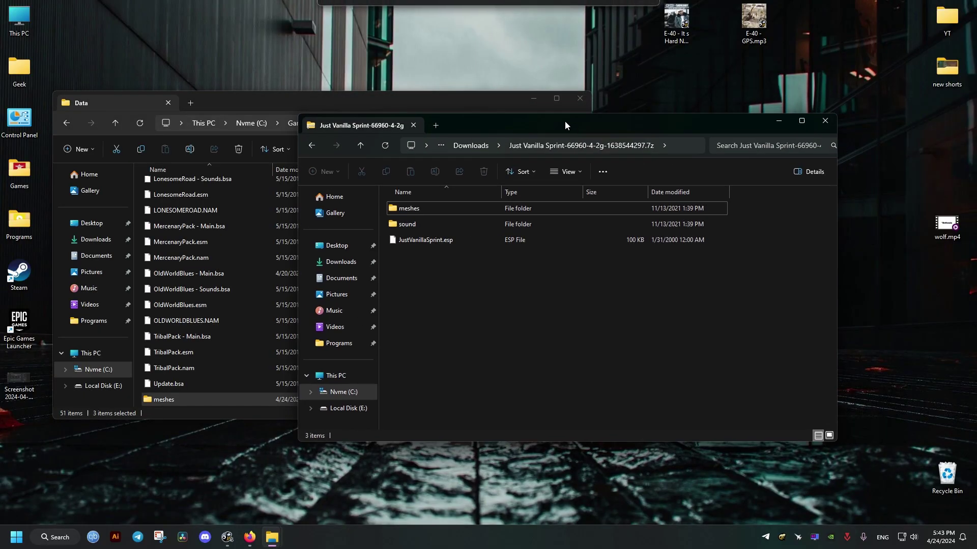
{"action": "left_click", "coordinate": [825, 120]}
{"action": "left_click_drag", "start_coordinate": [420, 105], "coordinate": [599, 106]}
{"action": "left_click", "coordinate": [538, 128]}
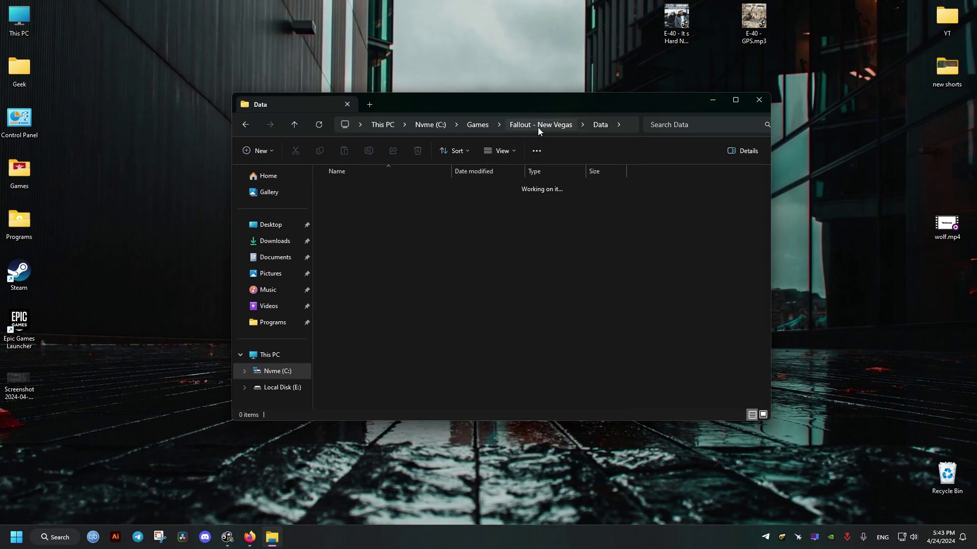
{"action": "scroll", "coordinate": [441, 314], "scroll_direction": "down", "scroll_amount": 10}
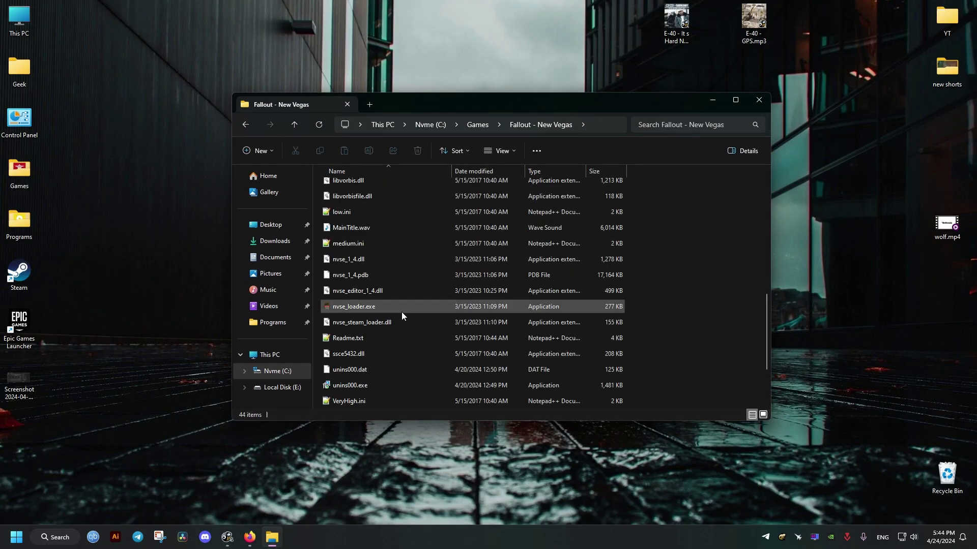
{"action": "scroll", "coordinate": [405, 361], "scroll_direction": "up", "scroll_amount": 10}
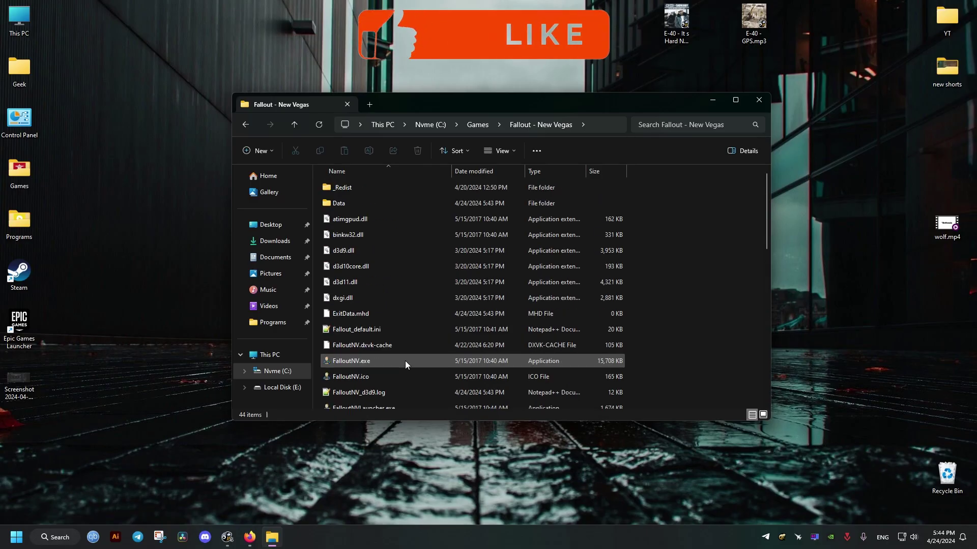
{"action": "scroll", "coordinate": [405, 361], "scroll_direction": "down", "scroll_amount": 2}
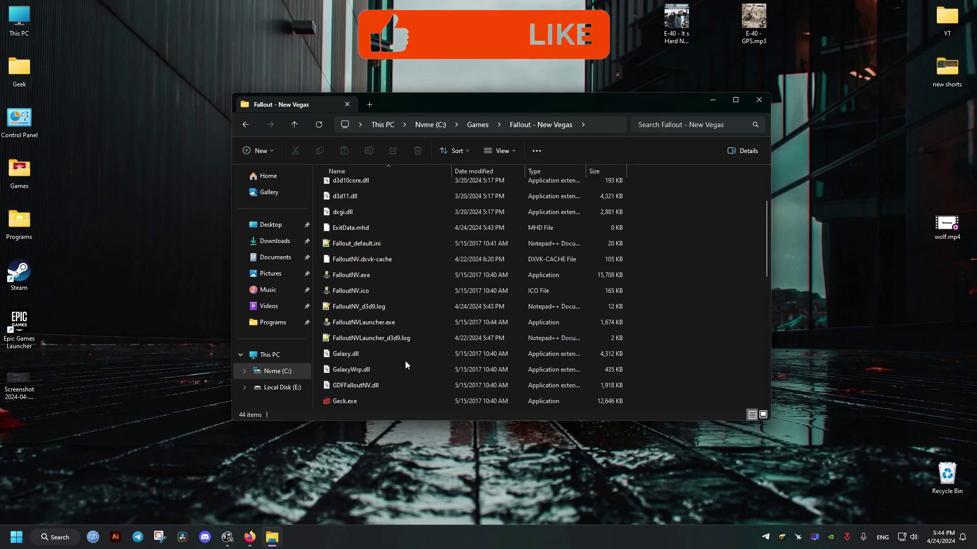
Confirm JustVanillaSprint.esp is checked in the launcher's Data Files list, then exit the launcher
{"action": "double_click", "coordinate": [359, 323]}
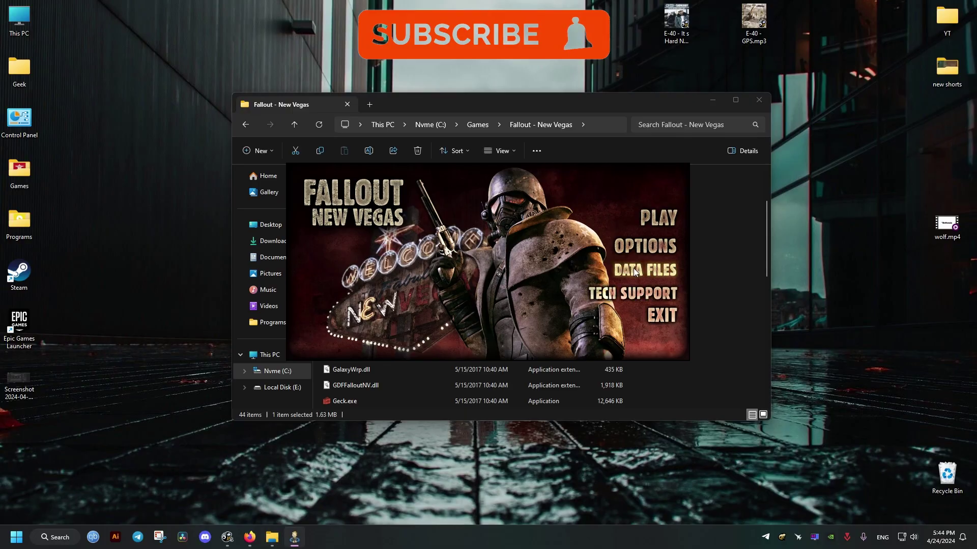
{"action": "left_click", "coordinate": [635, 272]}
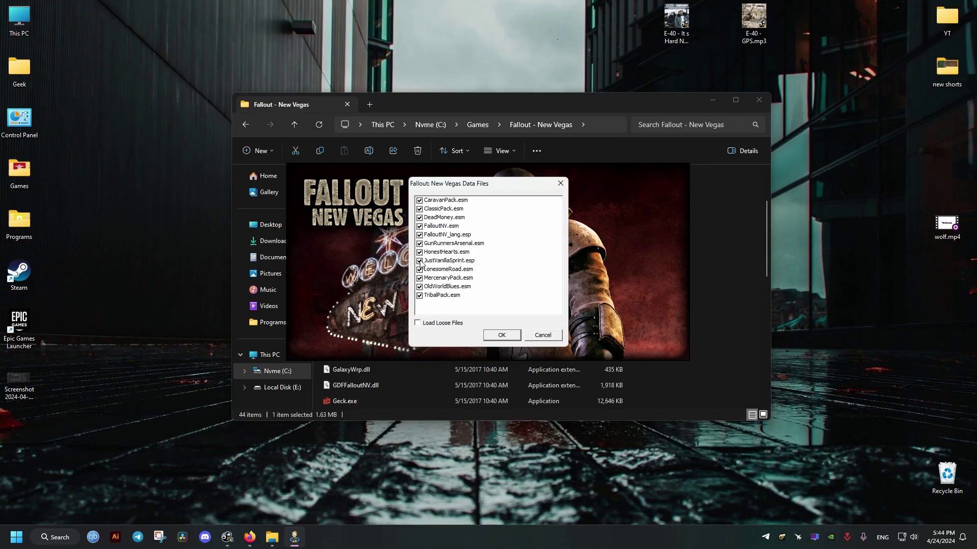
{"action": "left_click", "coordinate": [513, 336]}
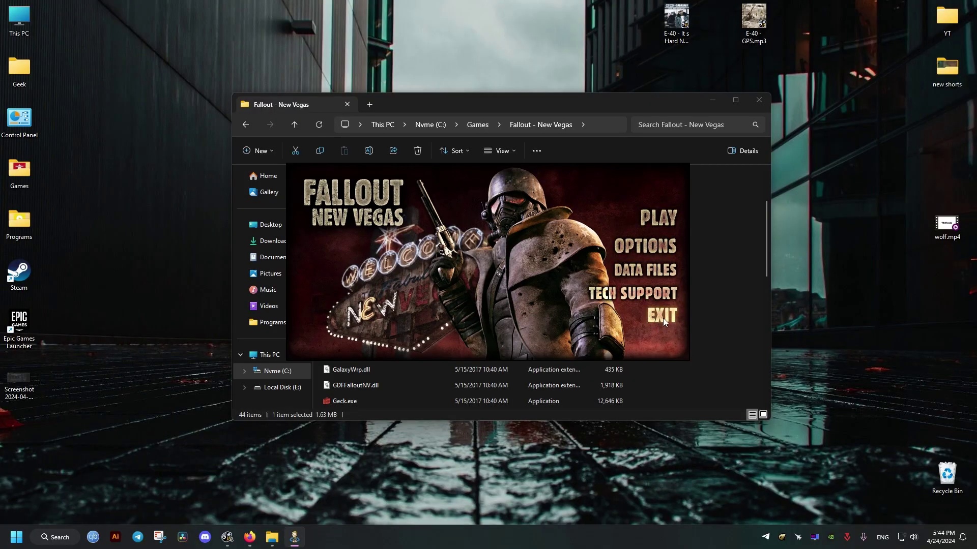
{"action": "left_click", "coordinate": [660, 228]}
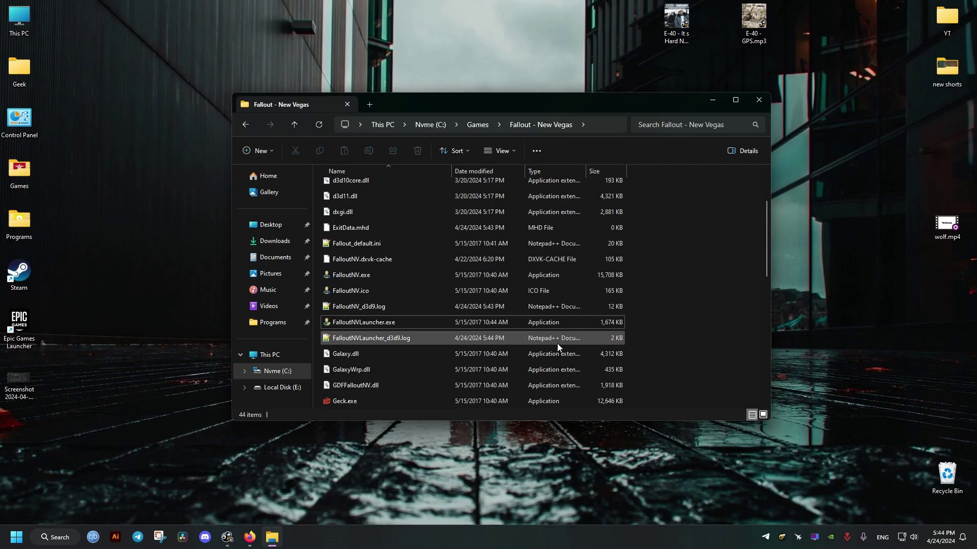
{"action": "scroll", "coordinate": [555, 343], "scroll_direction": "down", "scroll_amount": 5}
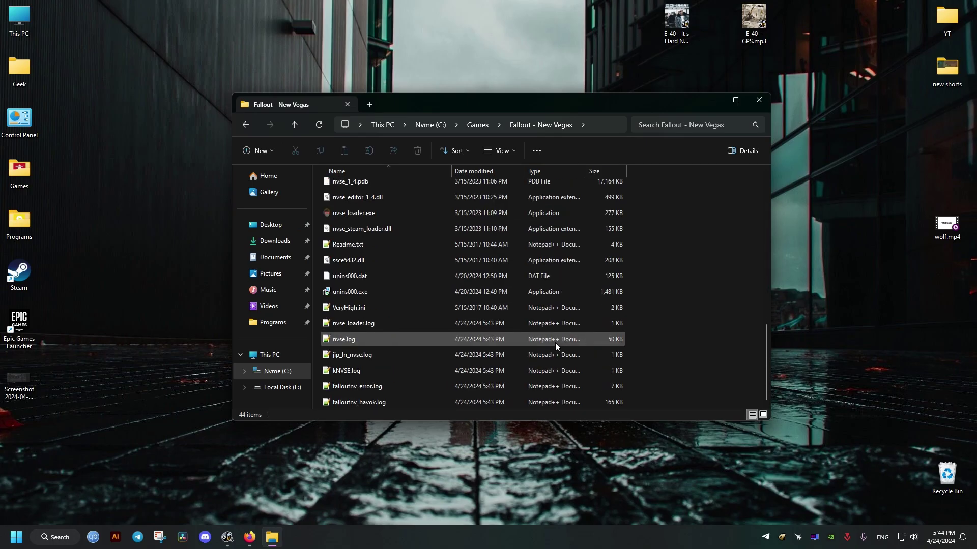
Launch the game via nvse_loader.exe and sprint past the Goodsprings farmhouse toward the road and trailers
{"action": "double_click", "coordinate": [354, 213]}
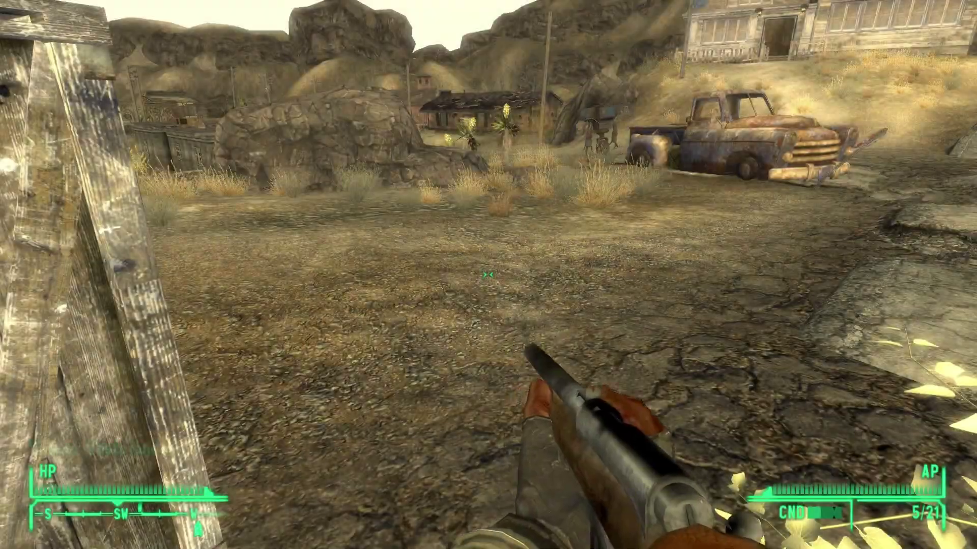
{"action": "key", "text": "w"}
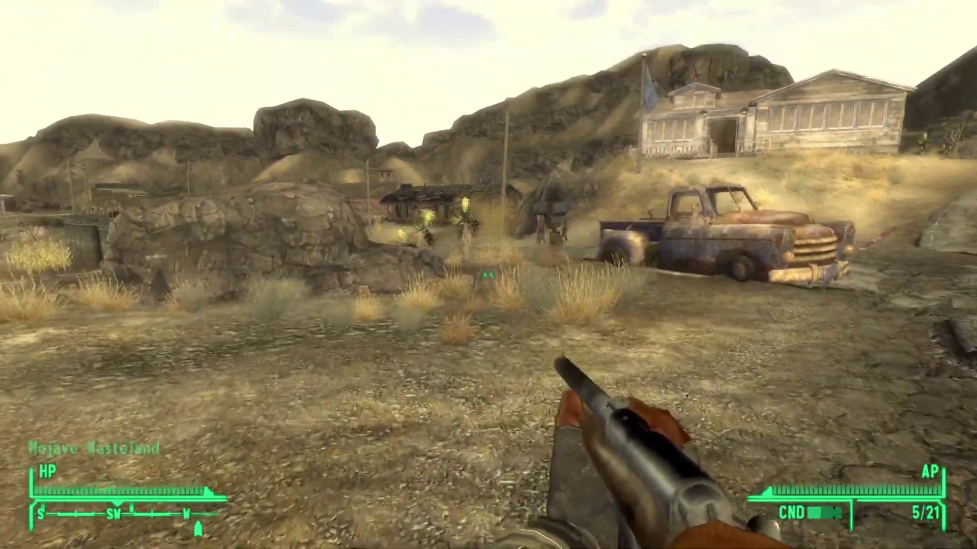
{"action": "key", "text": "w"}
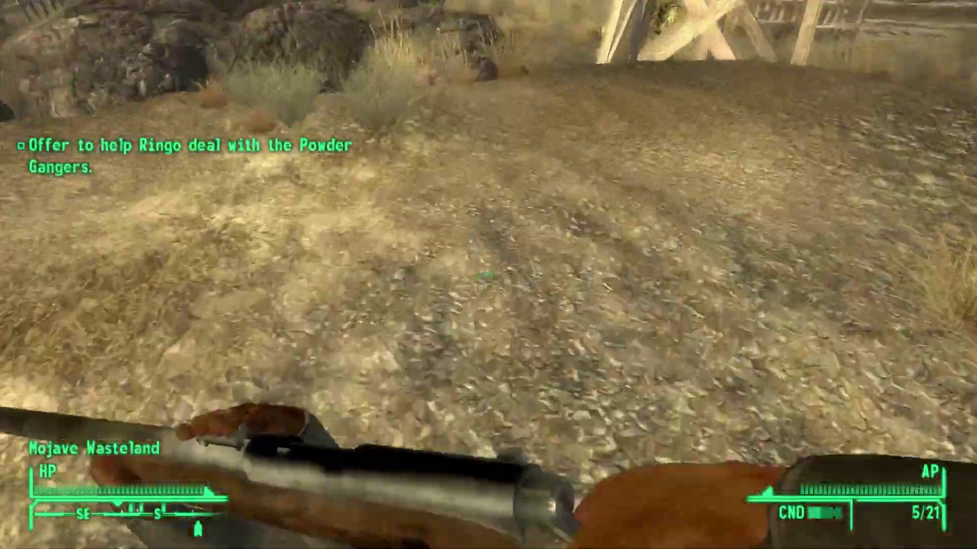
{"action": "key", "text": "w"}
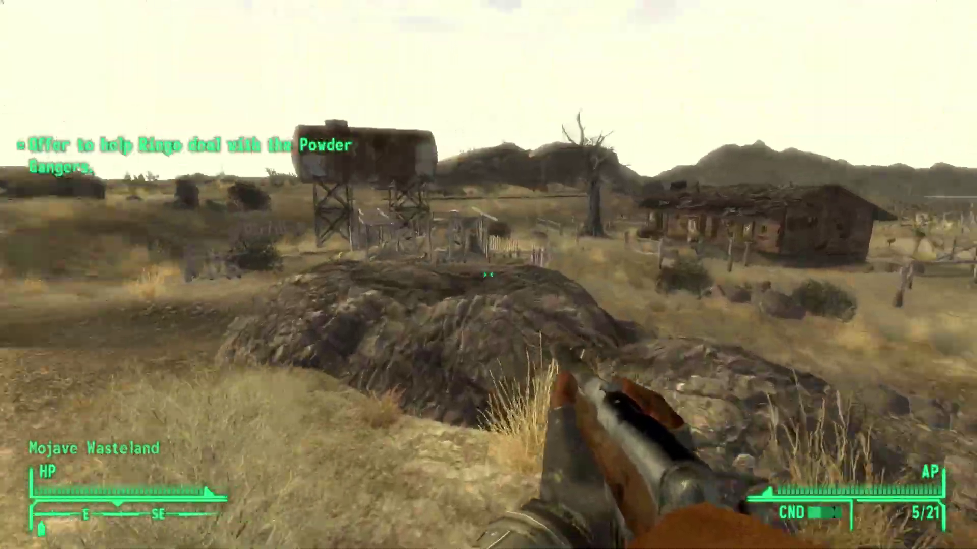
{"action": "key", "text": "w"}
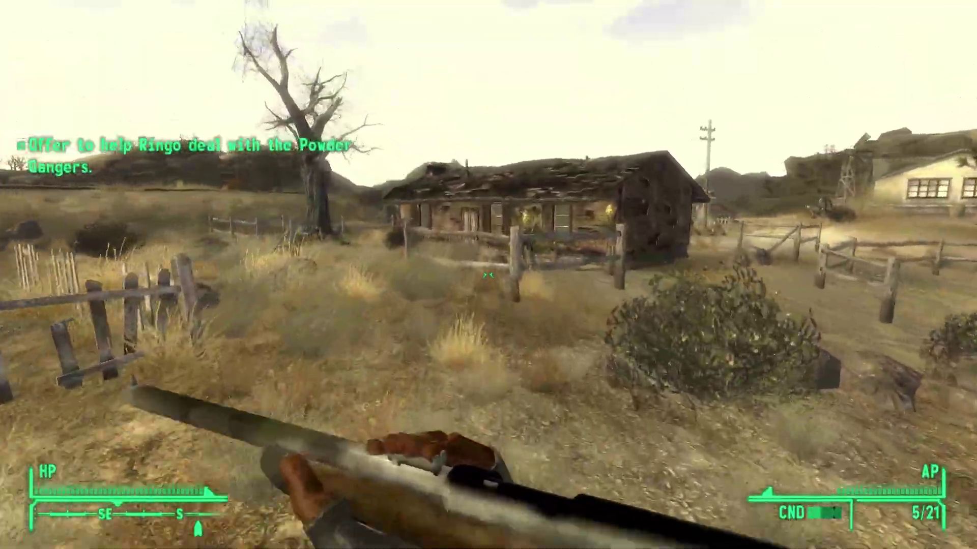
{"action": "key", "text": "w"}
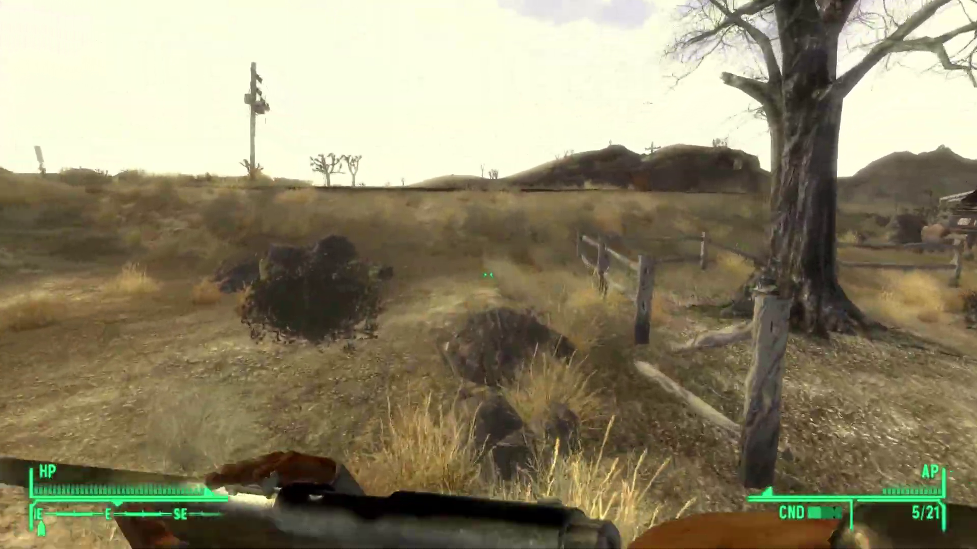
{"action": "key", "text": "w"}
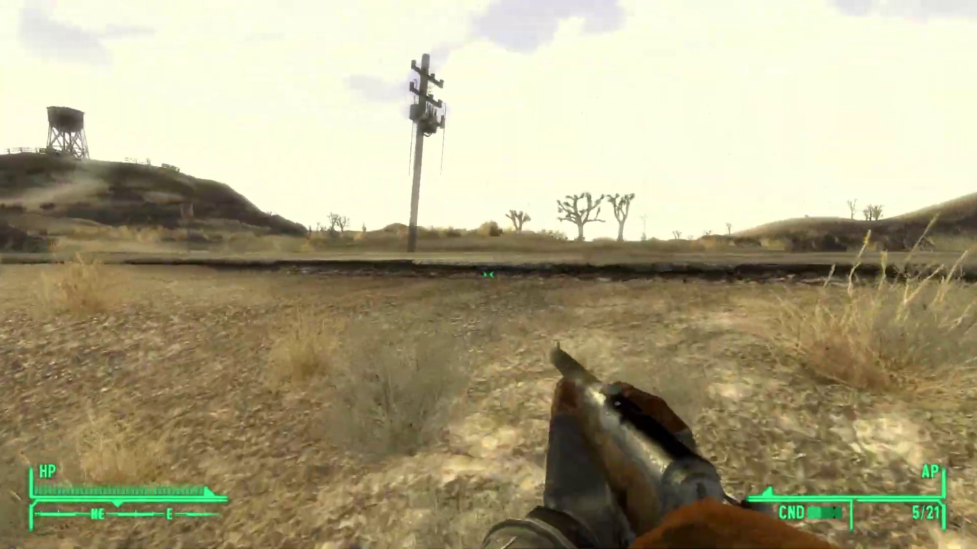
{"action": "key", "text": "w"}
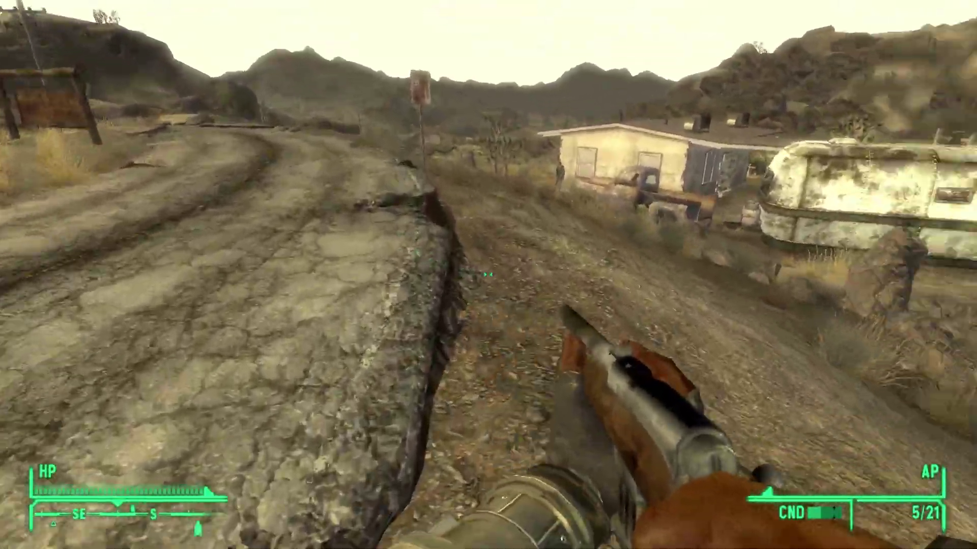